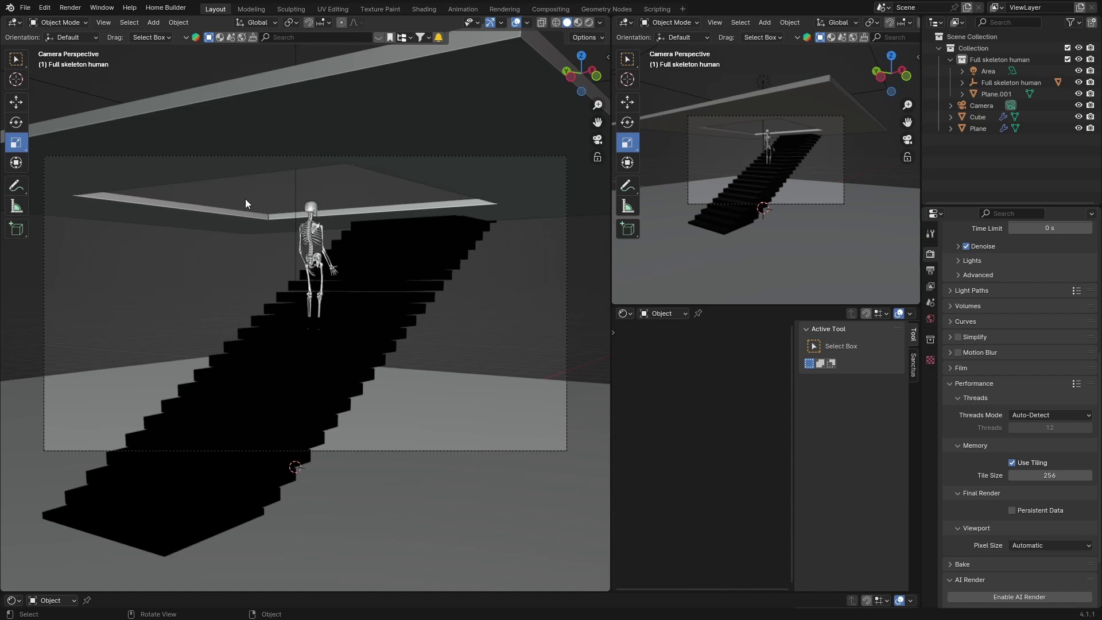
Check the rendered preview, then add a new cube and scale it up
click(587, 25)
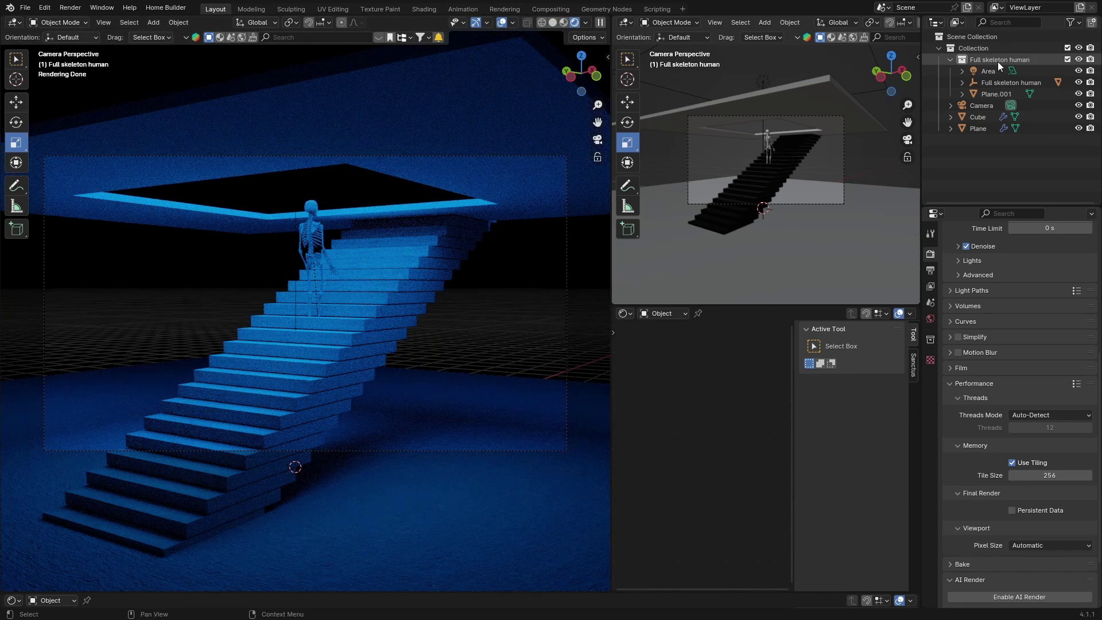
click(553, 23)
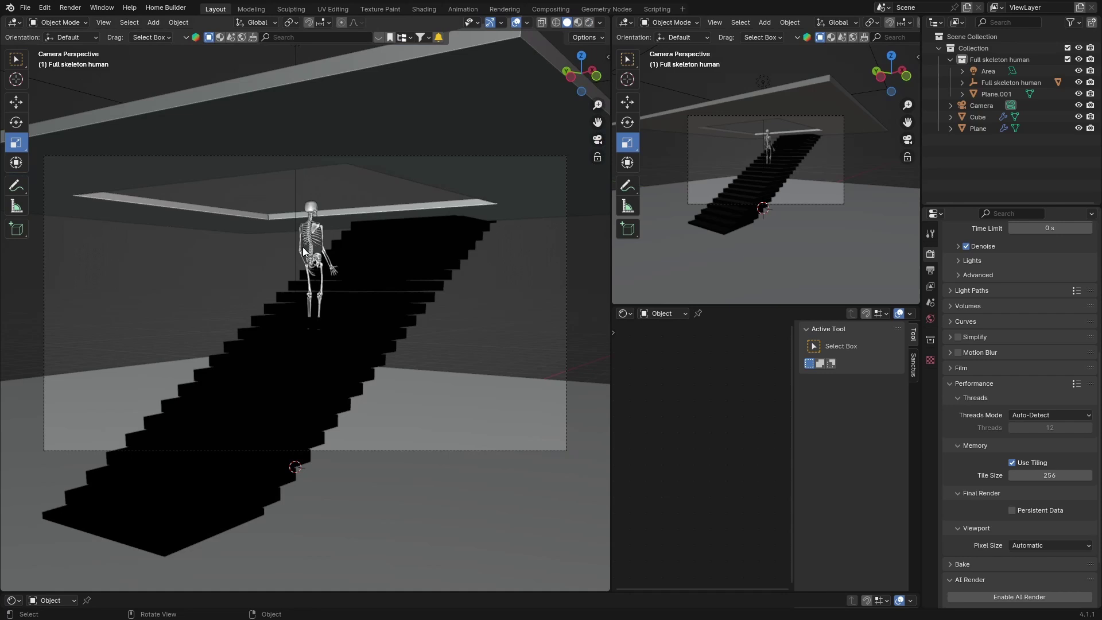
key(shift+a)
mouse_move(261, 279)
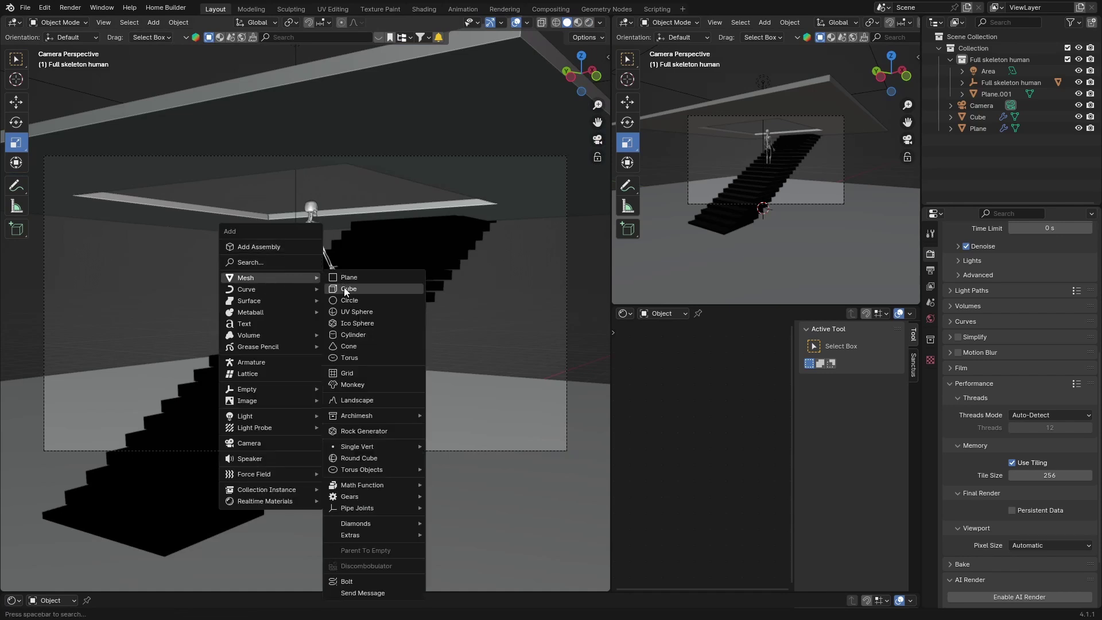
click(345, 291)
key(s)
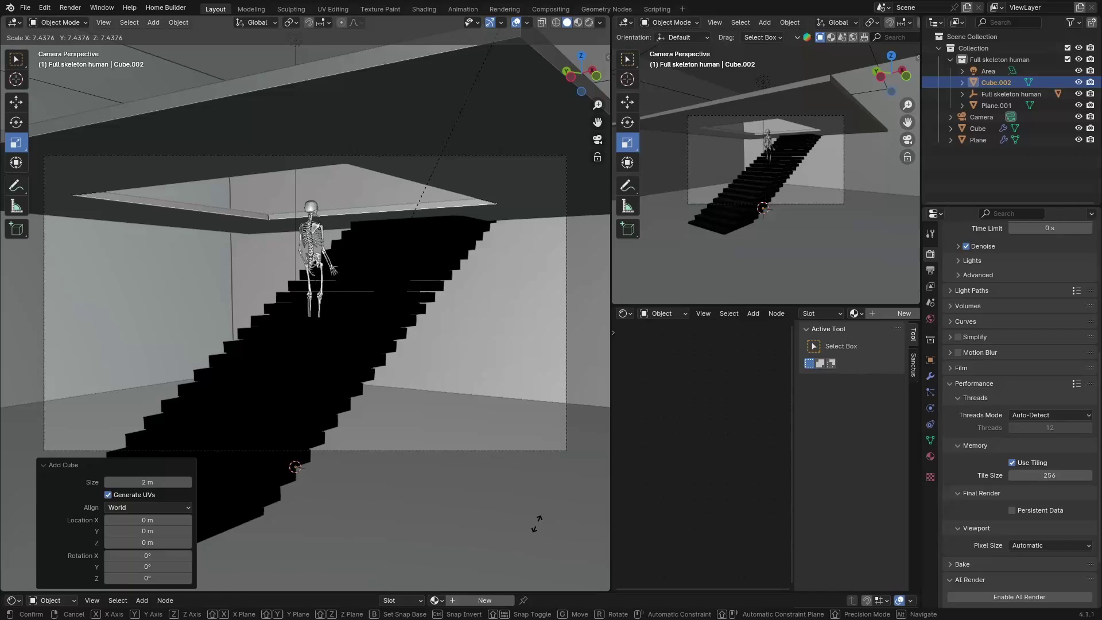
click(538, 511)
Rescale the cube to 1.054 so it encloses the staircase in the camera view
middle_drag(539, 512, 309, 492)
scroll(309, 494, down, 6)
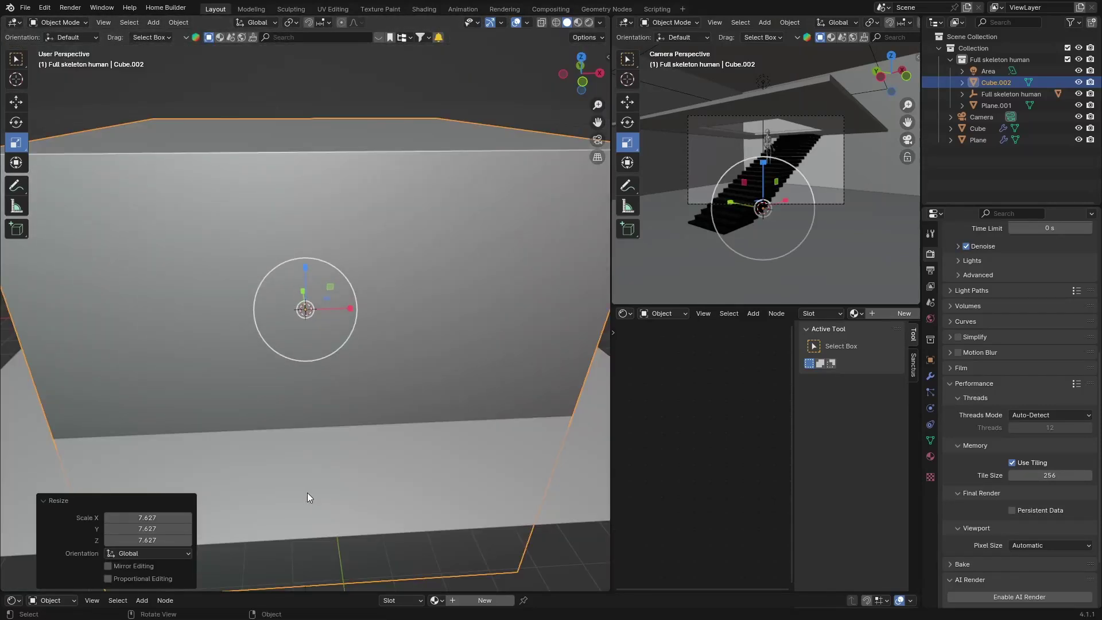
middle_drag(247, 404, 310, 367)
click(598, 141)
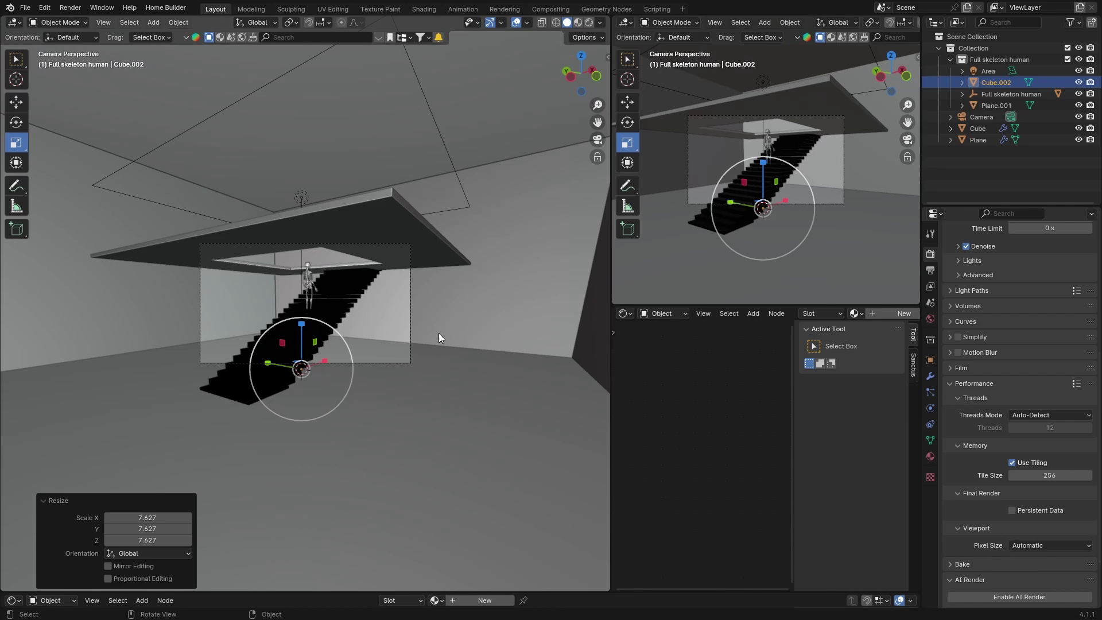
key(s)
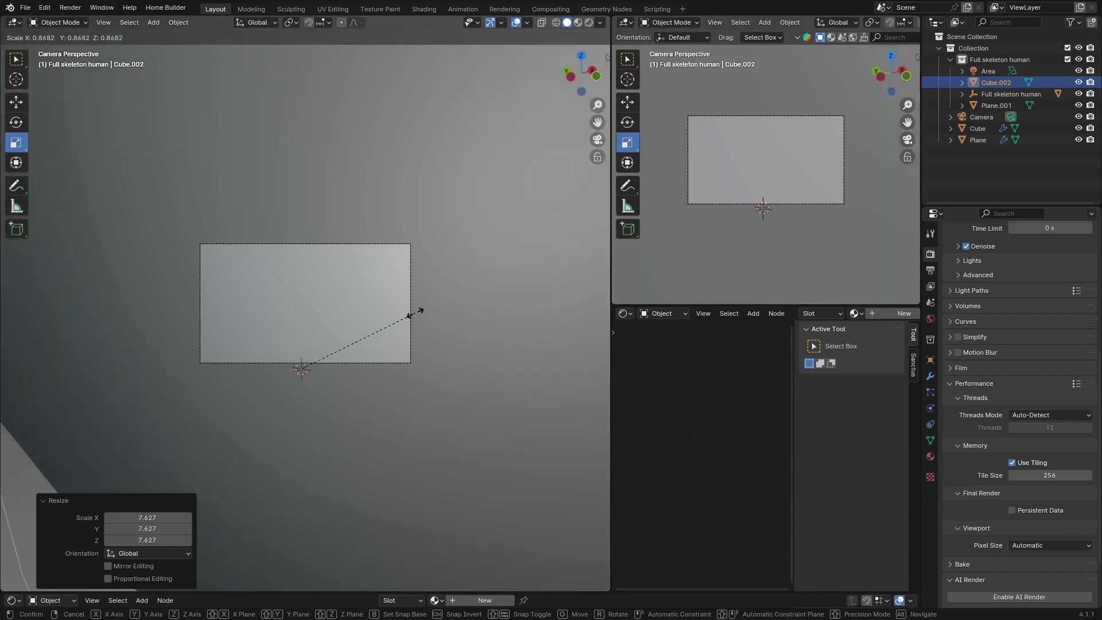
click(432, 288)
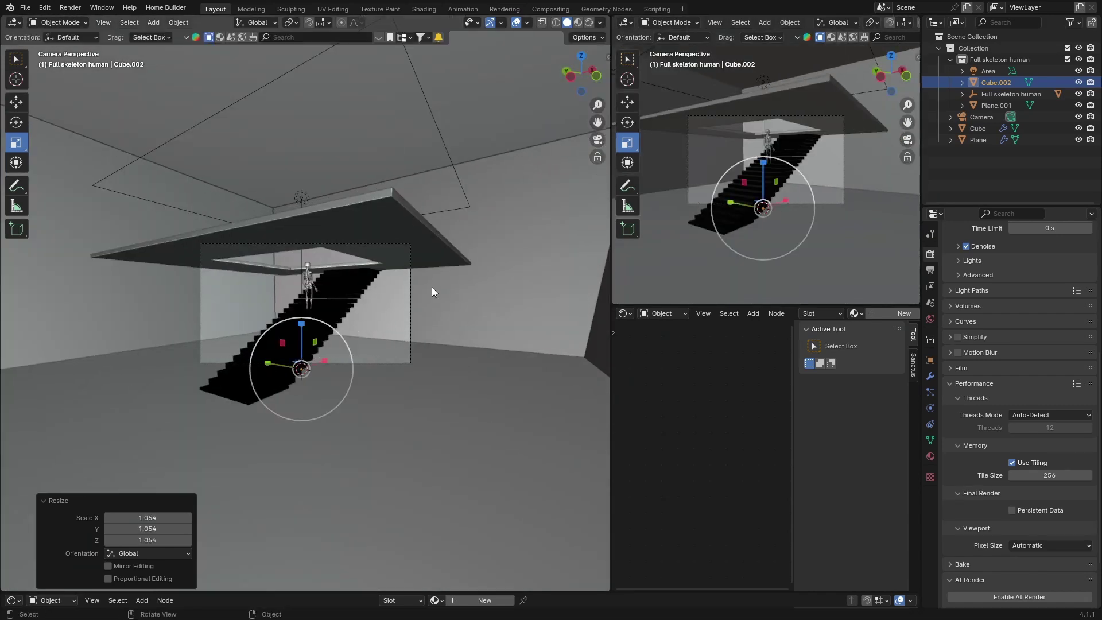
scroll(273, 306, up, 2)
scroll(274, 304, up, 1)
scroll(274, 304, down, 1)
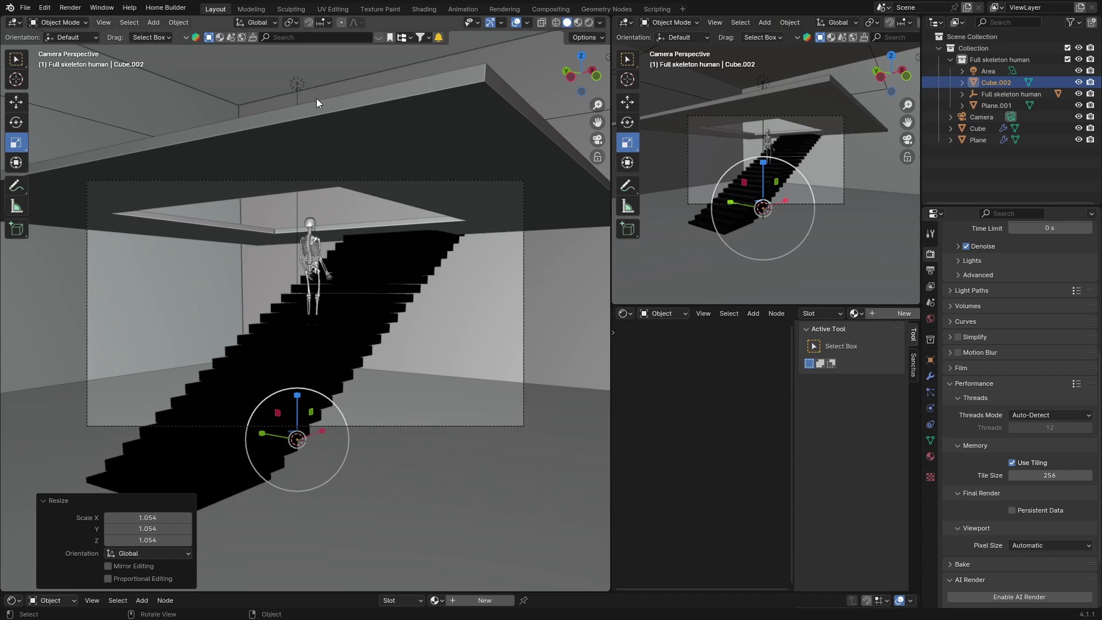
In the Shading workspace, rename the cube 'Volume' and move it into the main collection
click(422, 9)
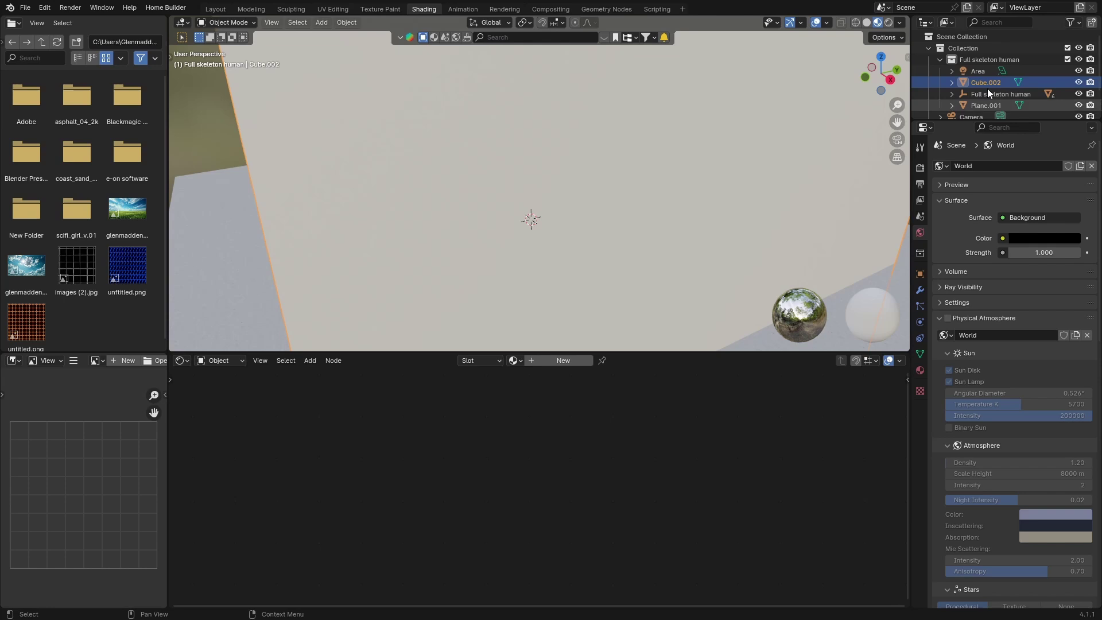
scroll(988, 88, down, 1)
key(F2)
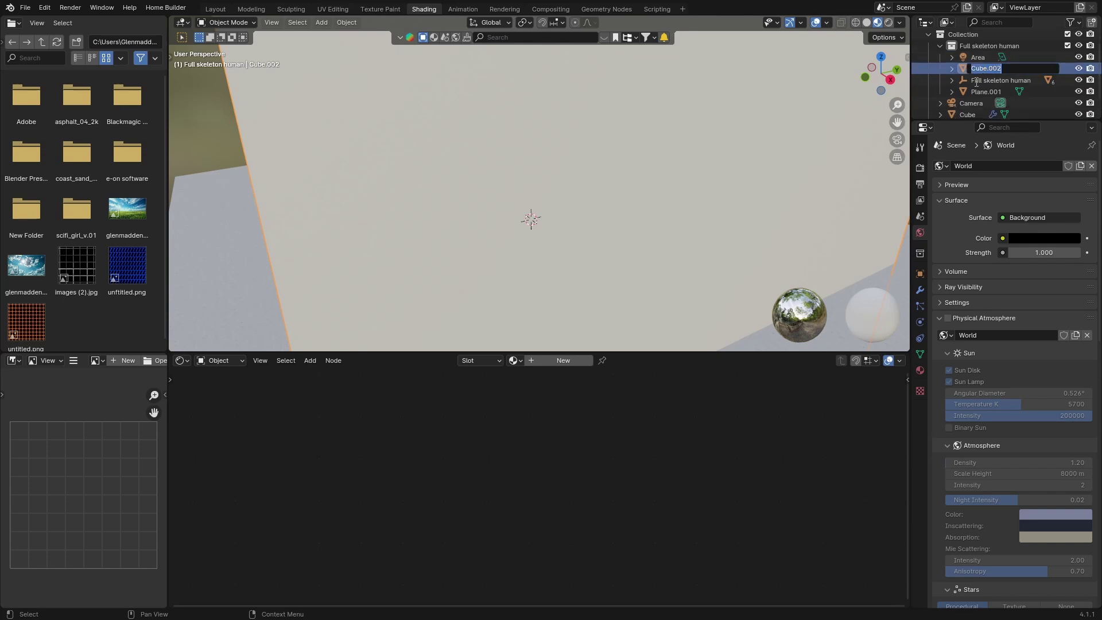
text(Volume)
key(Return)
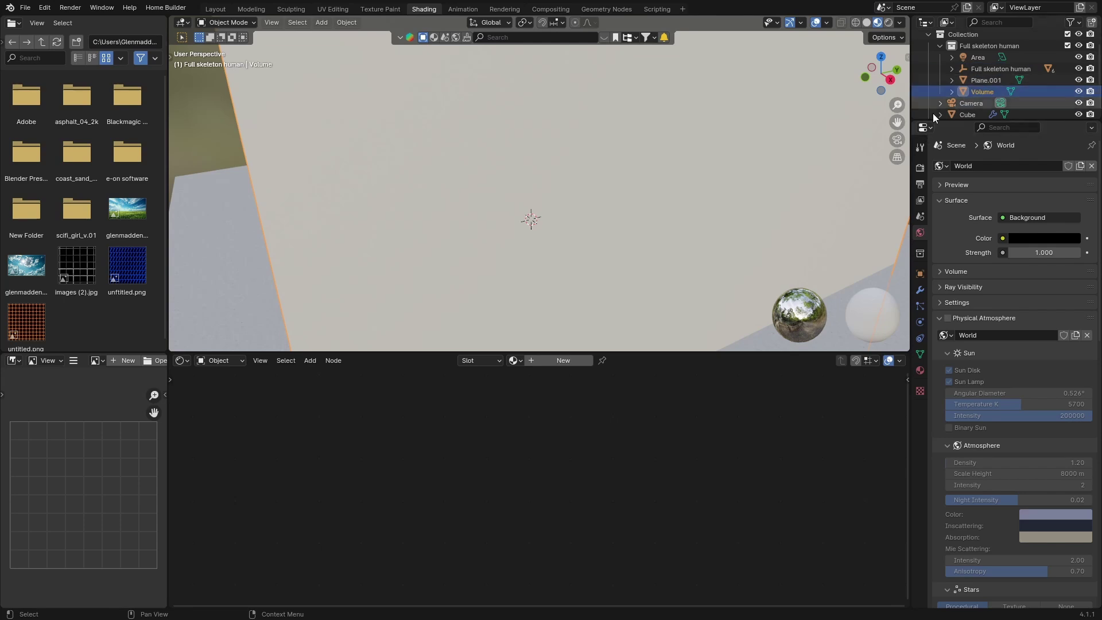
drag(976, 93, 969, 116)
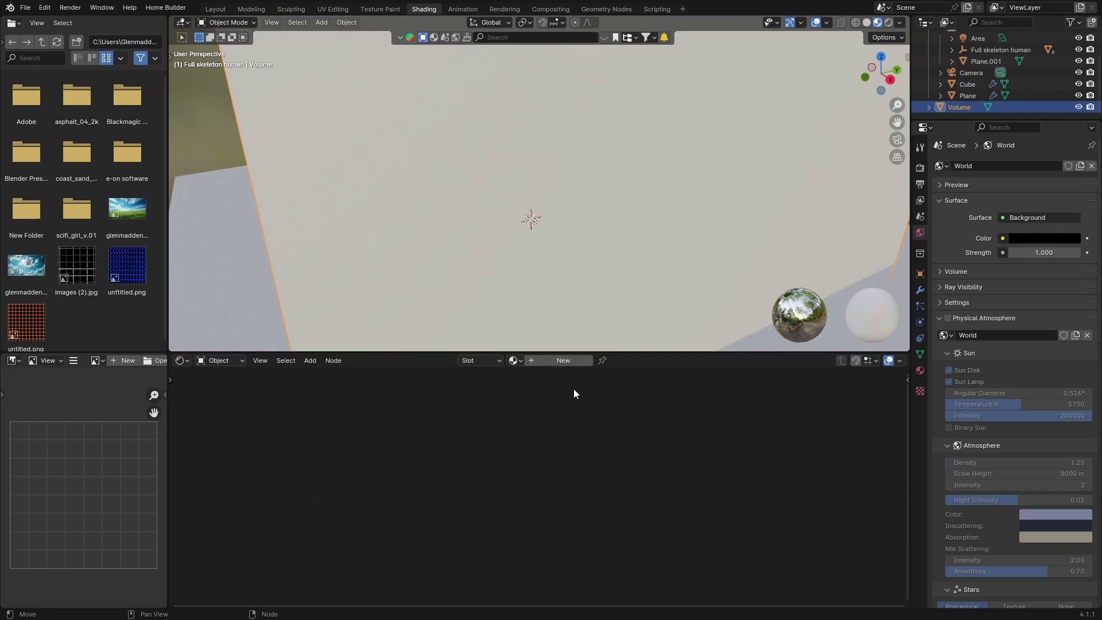
Give Volume a new material and delete its Principled BSDF node
click(552, 359)
key(Home)
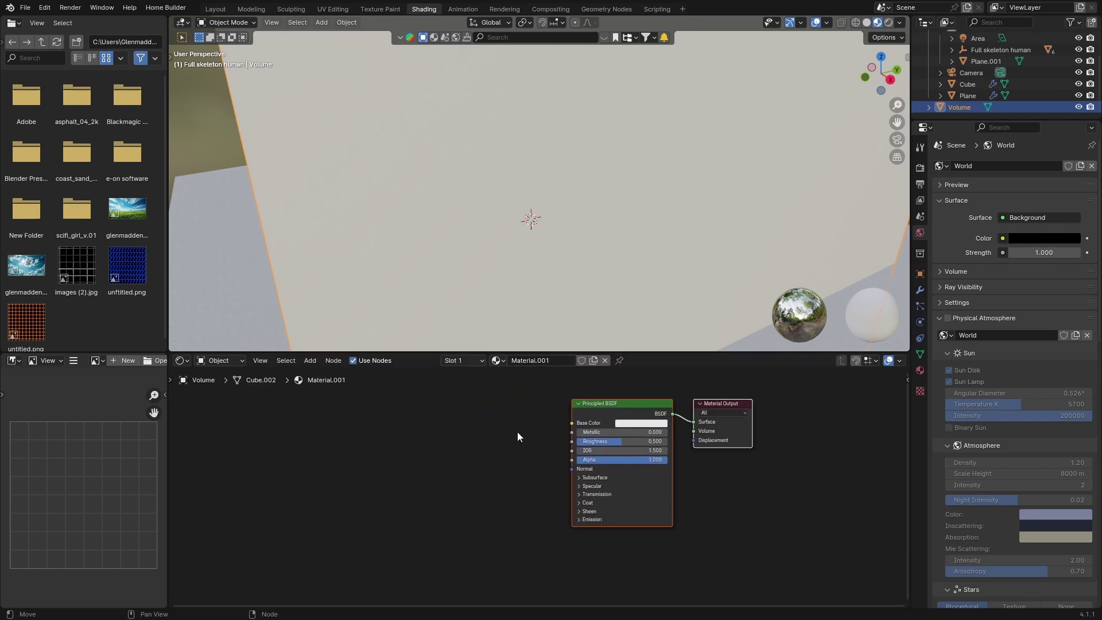
click(593, 416)
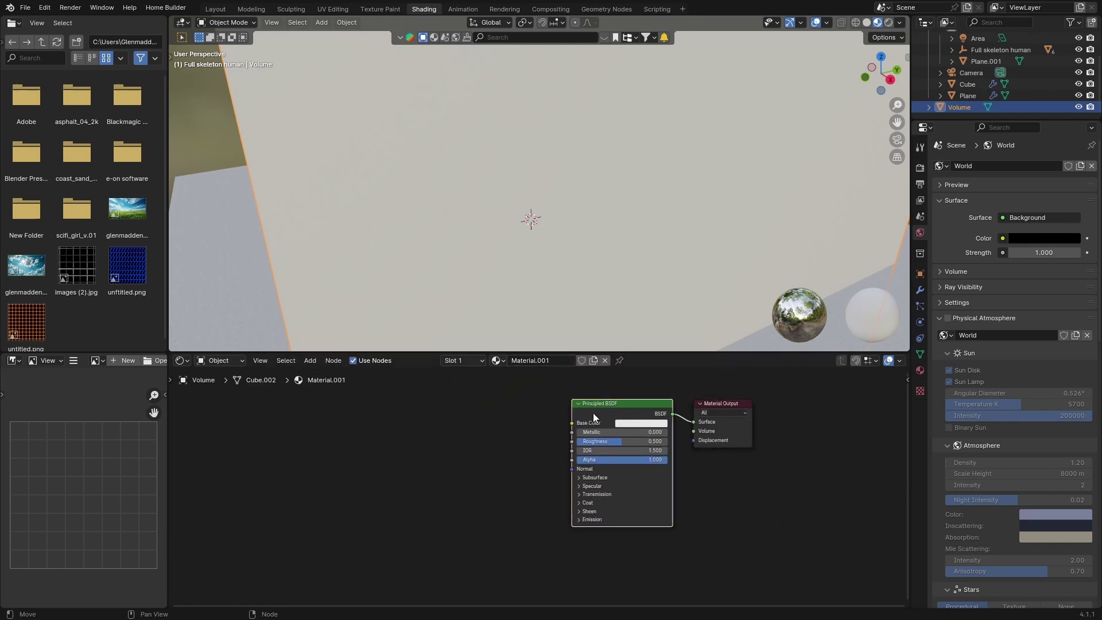
key(x)
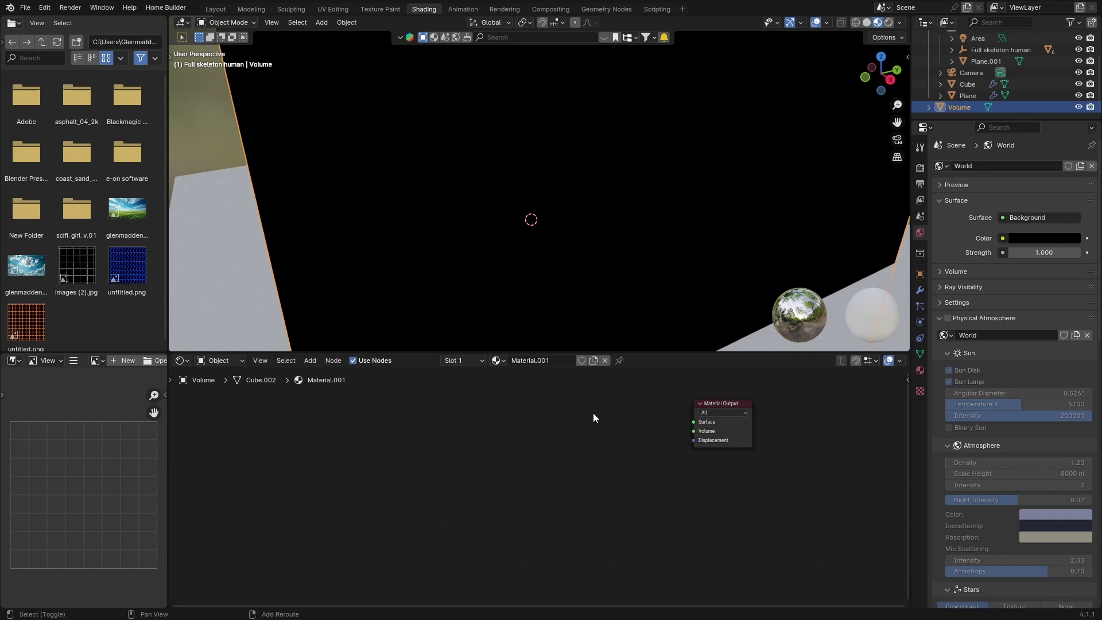
Add a Principled Volume node and connect it to the Material Output's Volume input
key(shift+a)
click(594, 413)
text(vol)
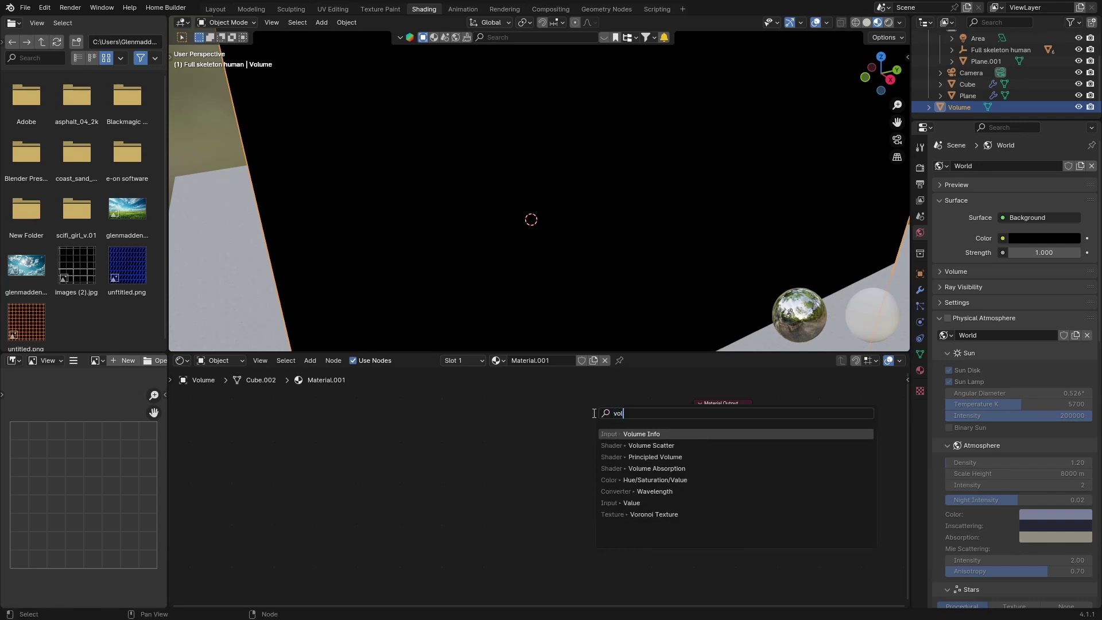
key(Down)
key(Down)
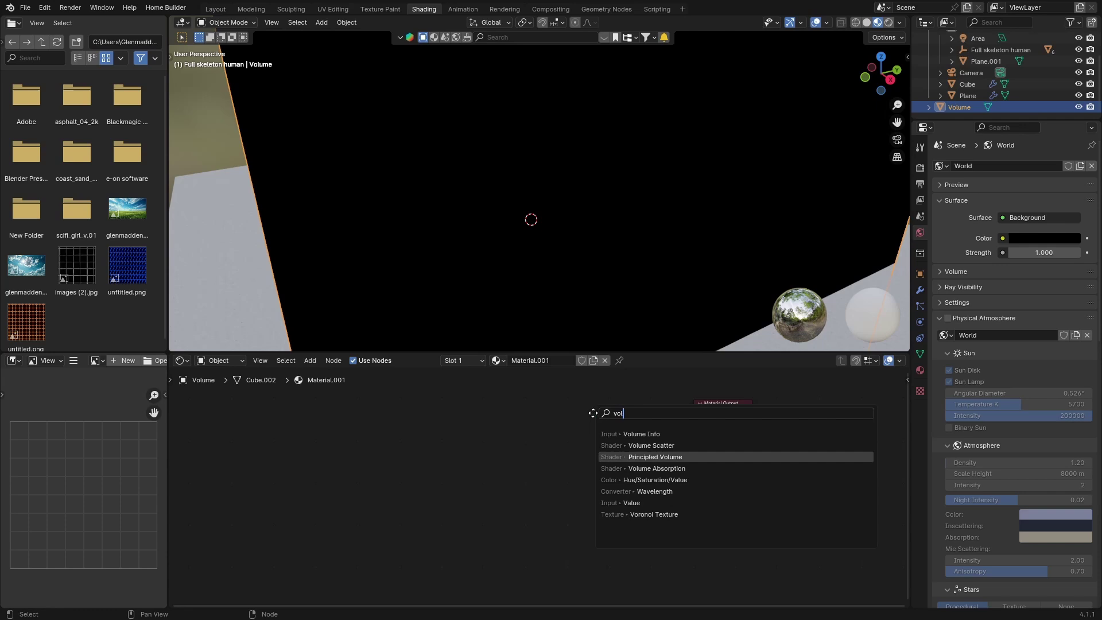
key(Return)
click(611, 422)
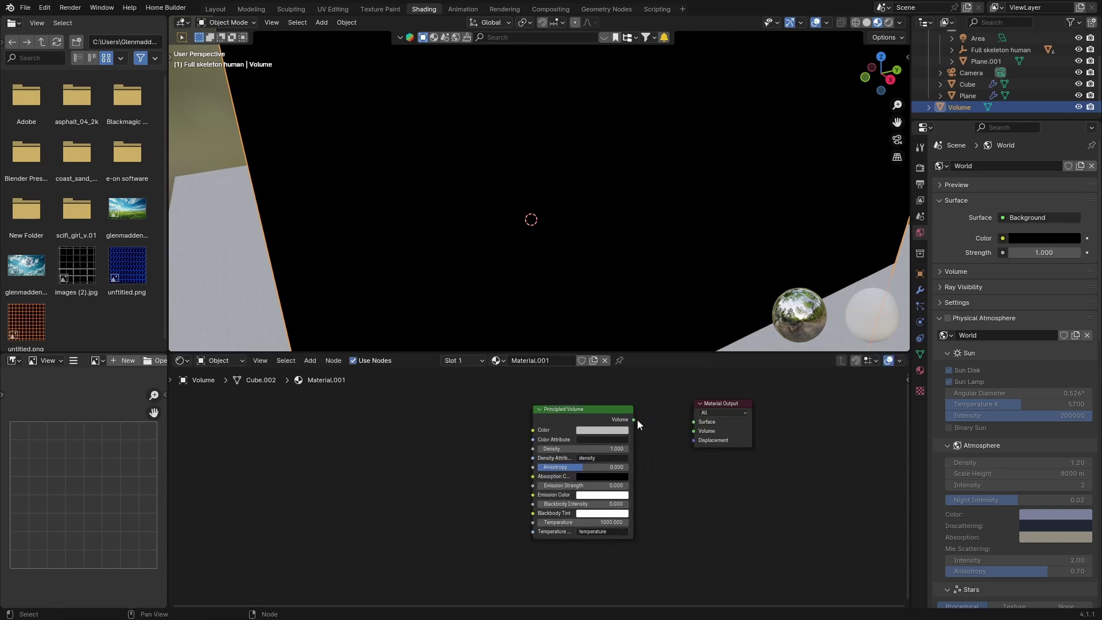
drag(634, 420, 693, 431)
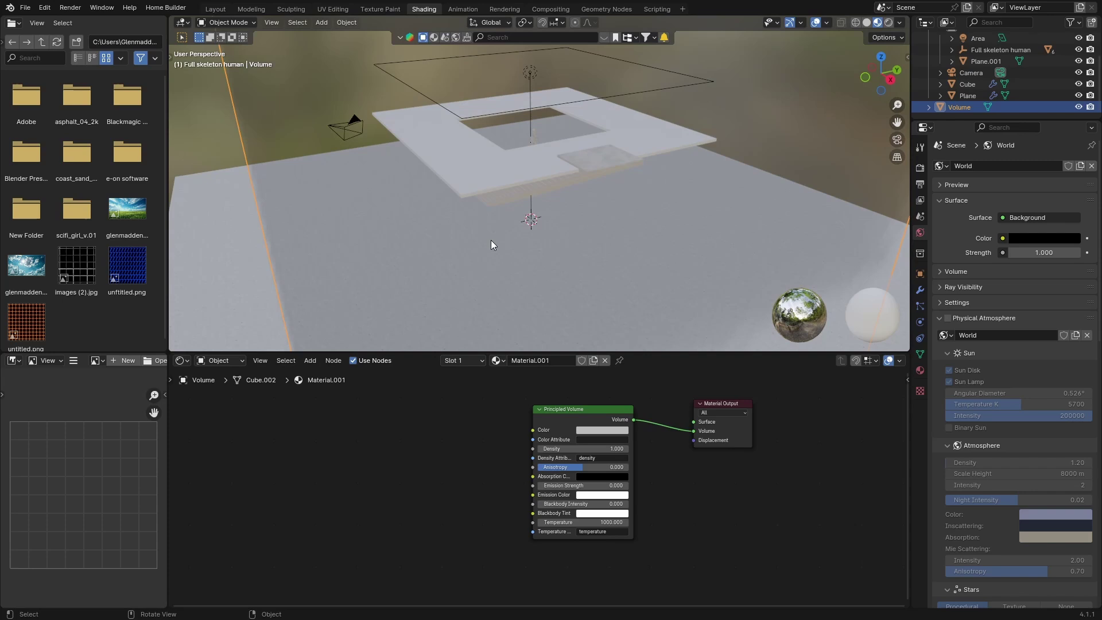
Set the Principled Volume density to 0.06, nudge its anisotropy up, and reposition the node
click(553, 448)
key(BackSpace)
text(0)
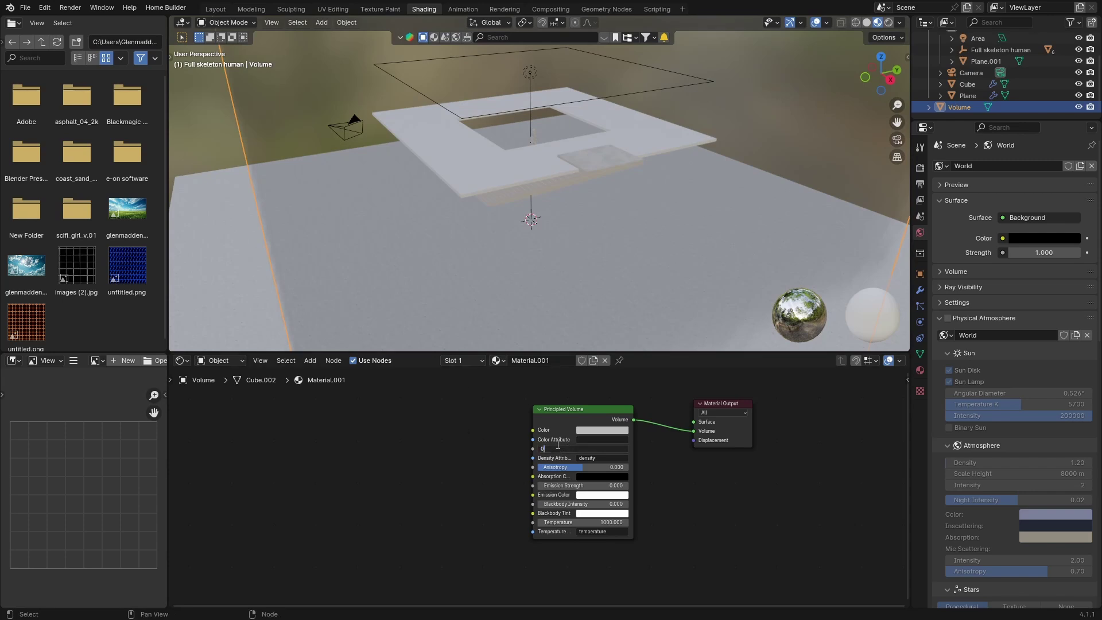
text(.06)
key(Return)
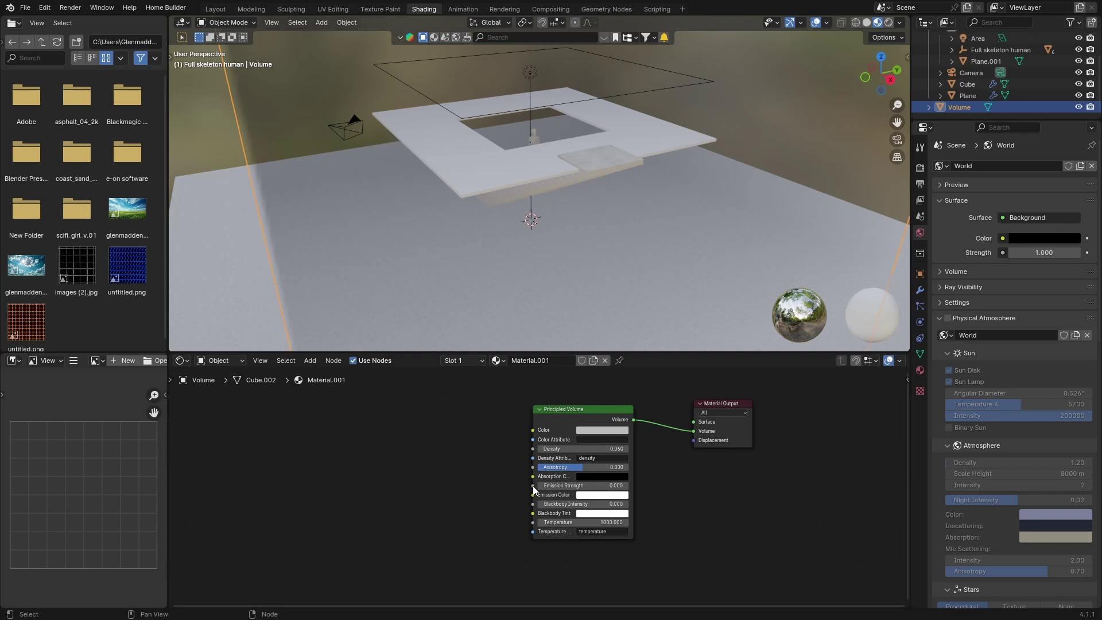
drag(577, 465, 581, 465)
drag(579, 408, 481, 399)
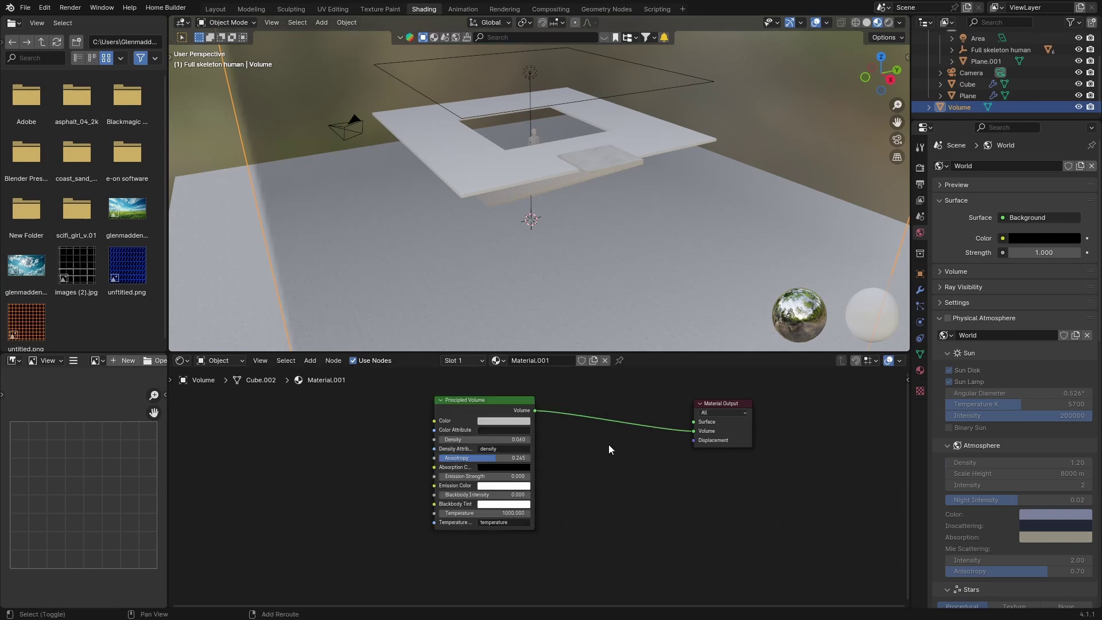
Insert a Mix Shader into the volume link and rearrange the surrounding nodes
key(shift+a)
click(609, 444)
text(mix)
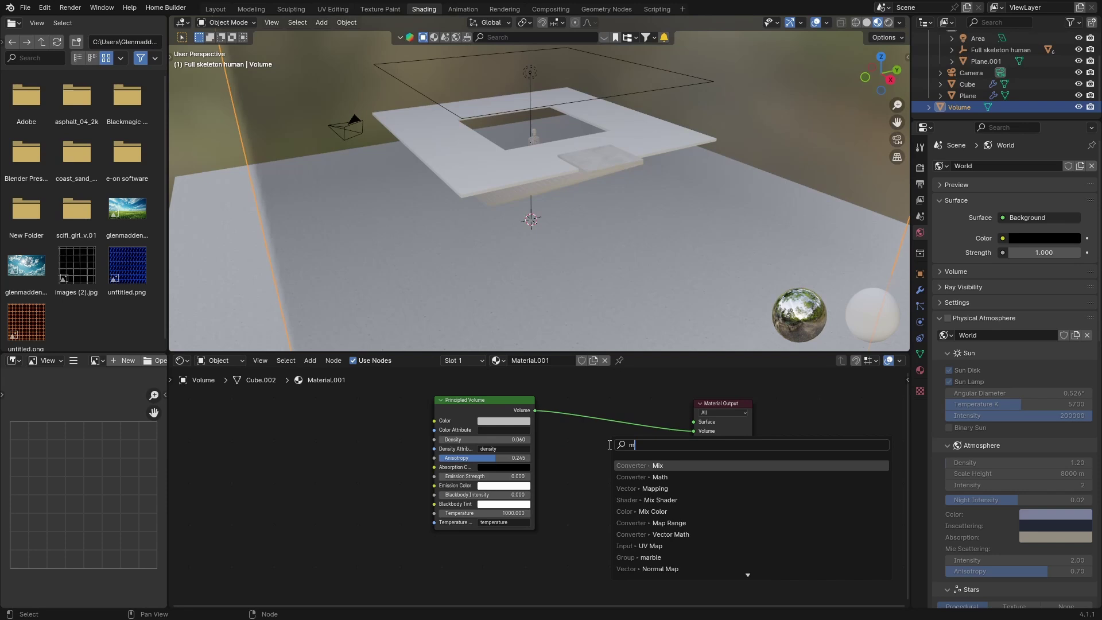
key(Down)
key(Down)
key(Return)
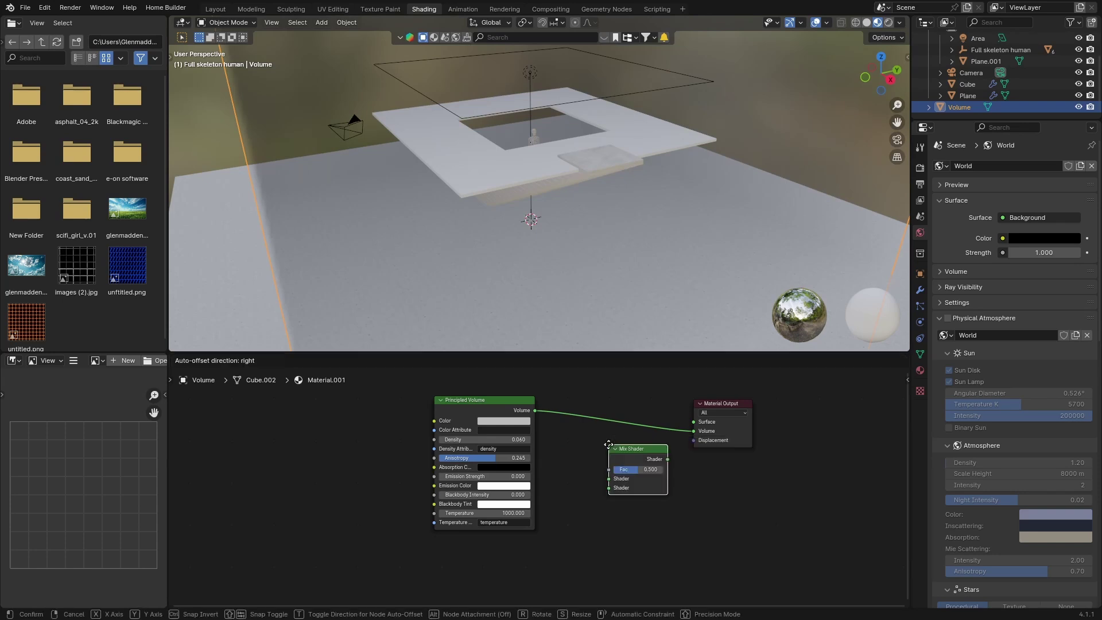
click(588, 402)
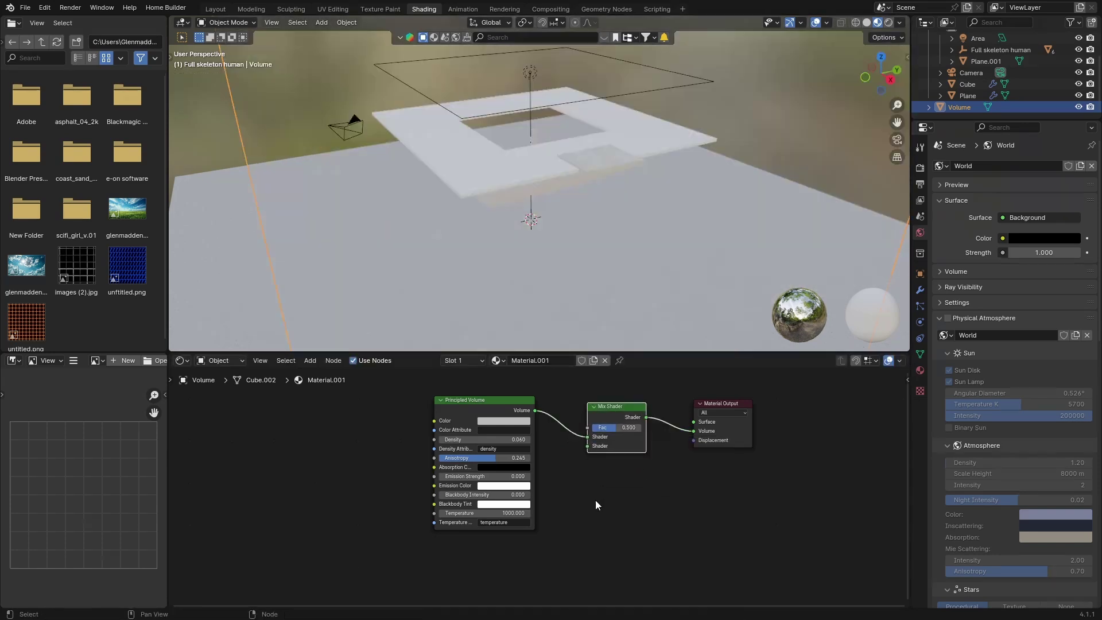
drag(469, 415, 415, 404)
drag(625, 446, 632, 471)
drag(730, 425, 794, 457)
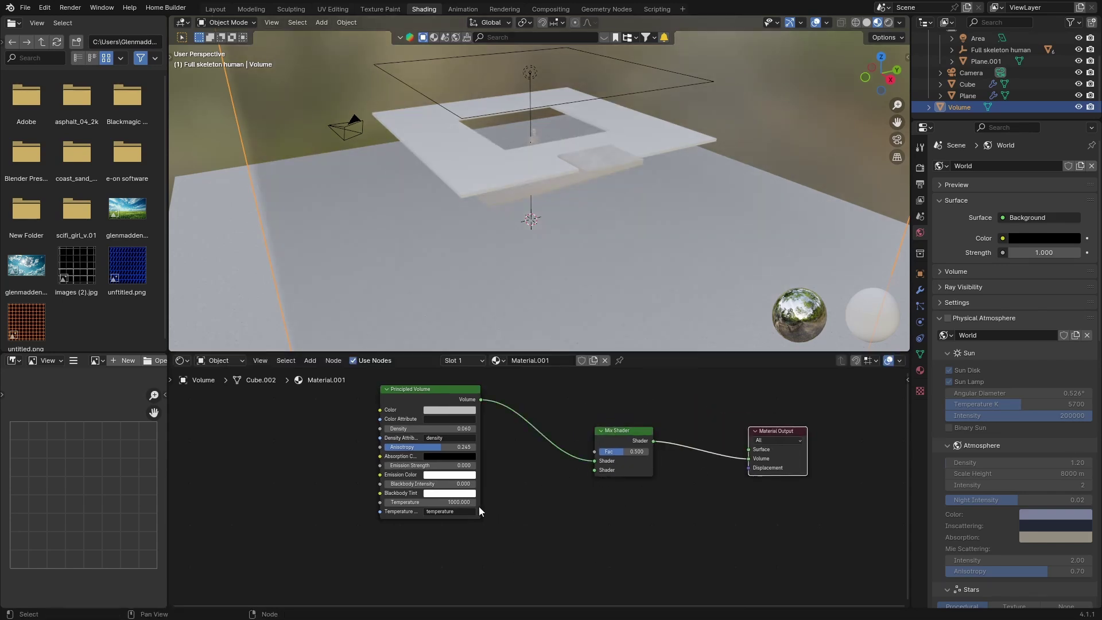
Add a Volume Scatter node and feed it into the Mix Shader's second shader input
key(shift+a)
click(434, 474)
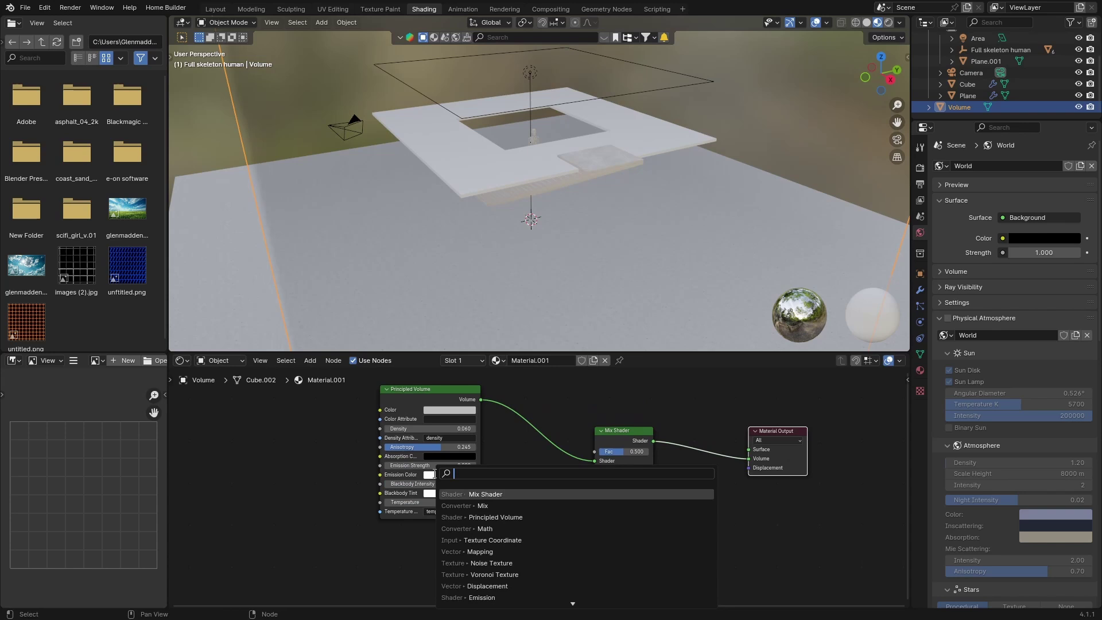
text(vol)
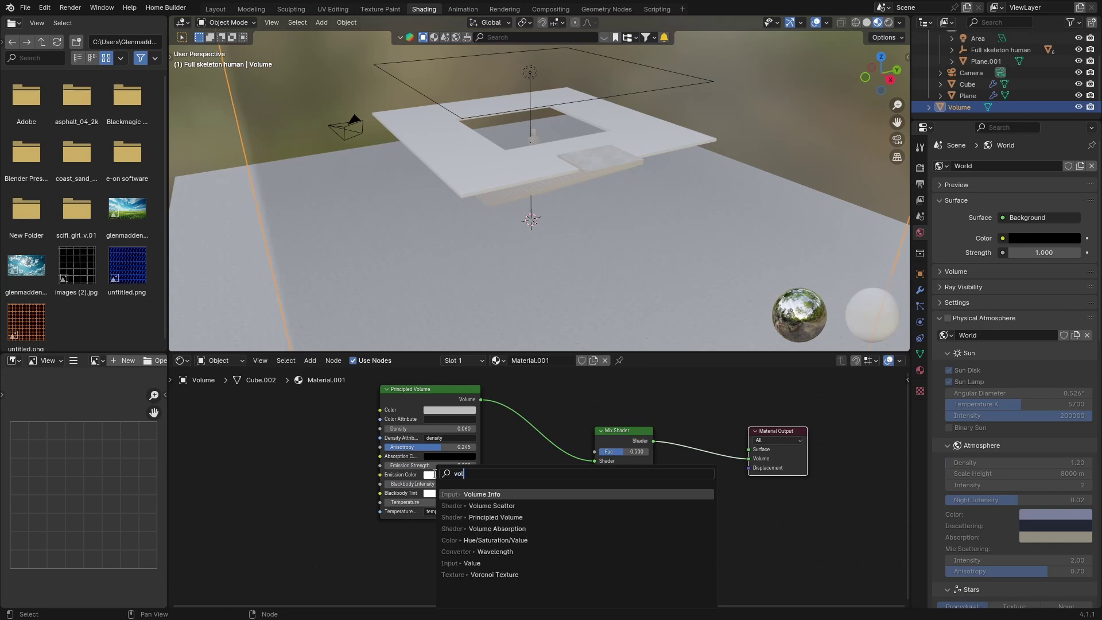
key(Down)
key(Return)
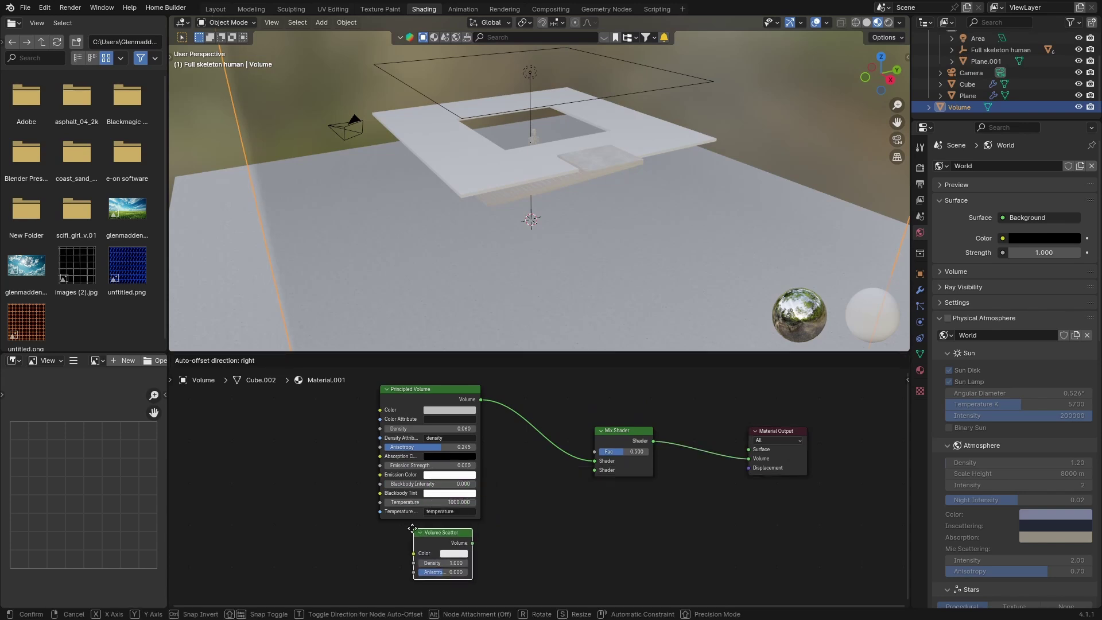
click(412, 532)
drag(471, 543, 595, 470)
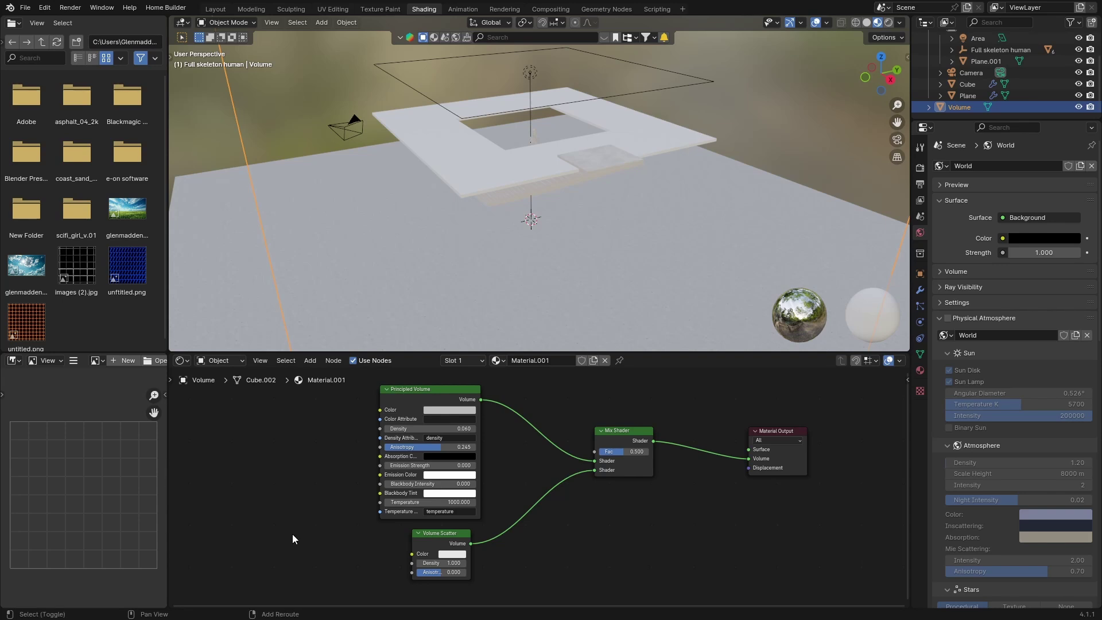
Add a Noise Texture node via the 'noise' search
key(shift+a)
click(254, 469)
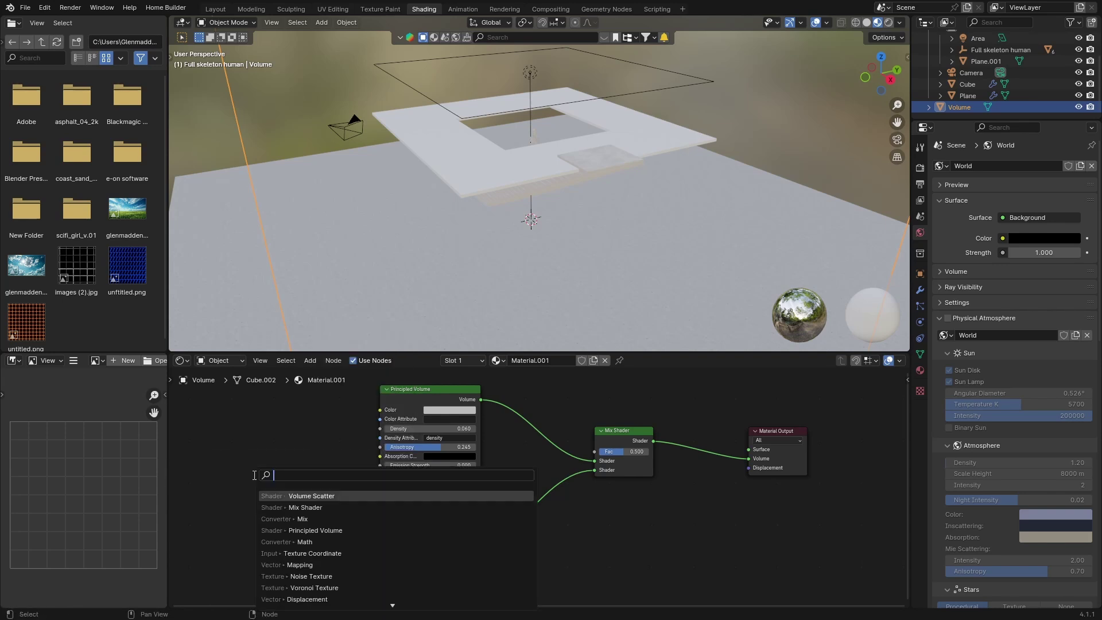
text(noise)
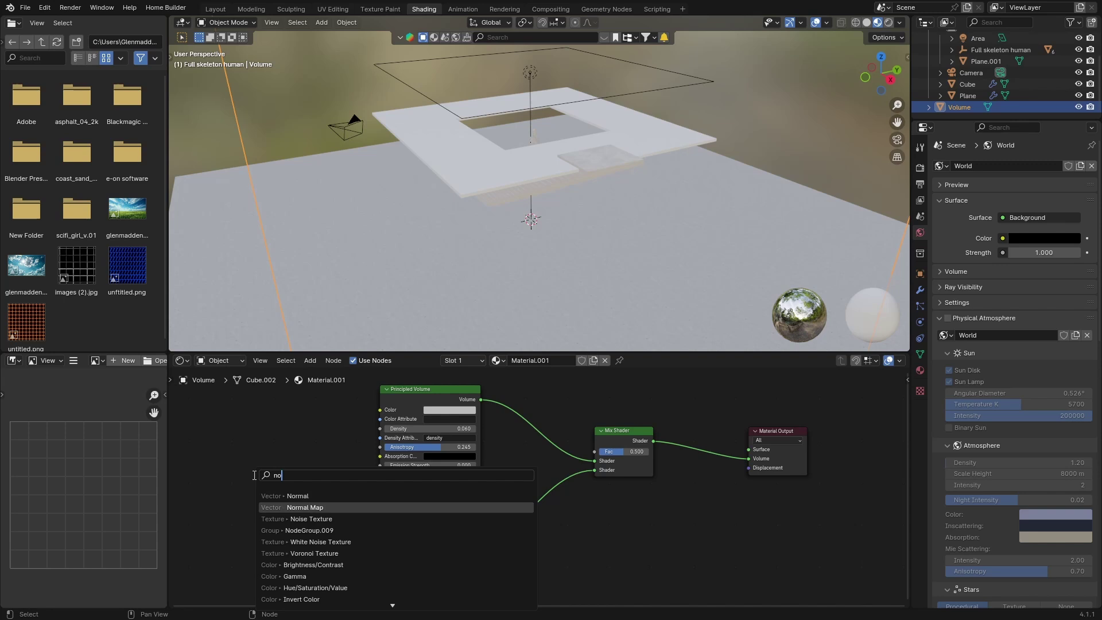
key(Return)
Plug the Noise Texture Color into Volume Scatter Density and add Texture Coordinate and Mapping nodes with Ctrl+T
click(321, 512)
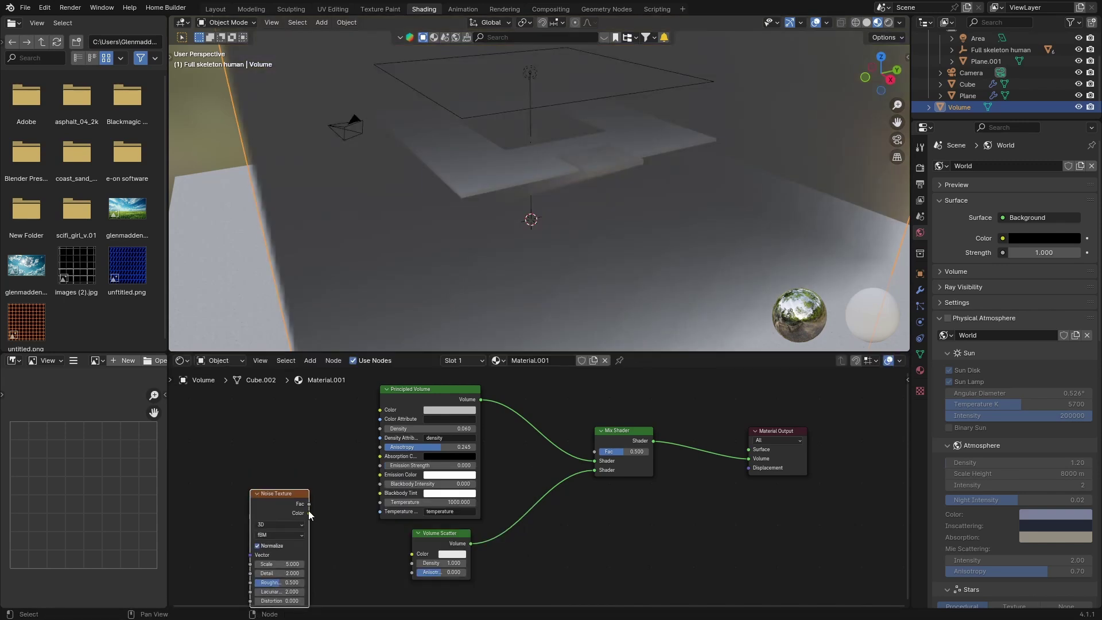
drag(309, 513, 412, 563)
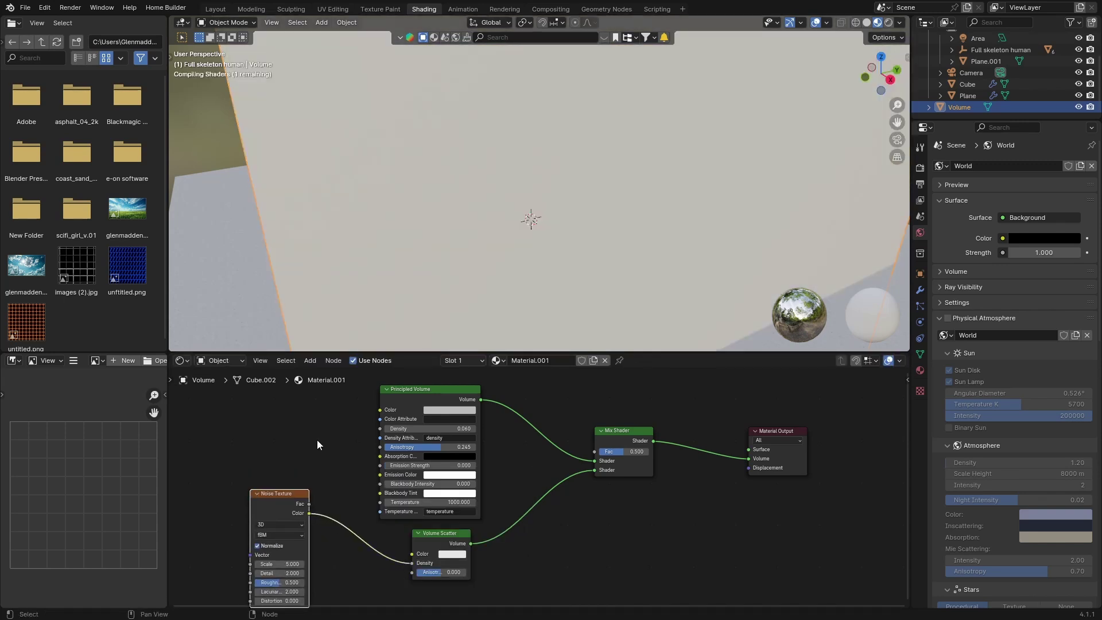
middle_drag(246, 443, 293, 452)
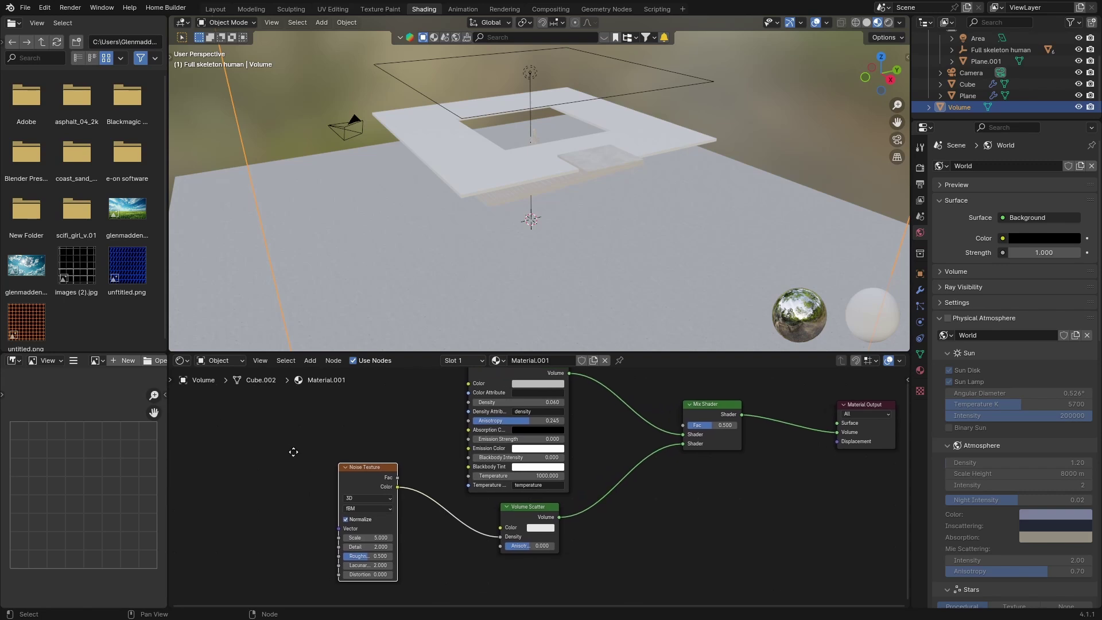
click(364, 483)
key(ctrl+t)
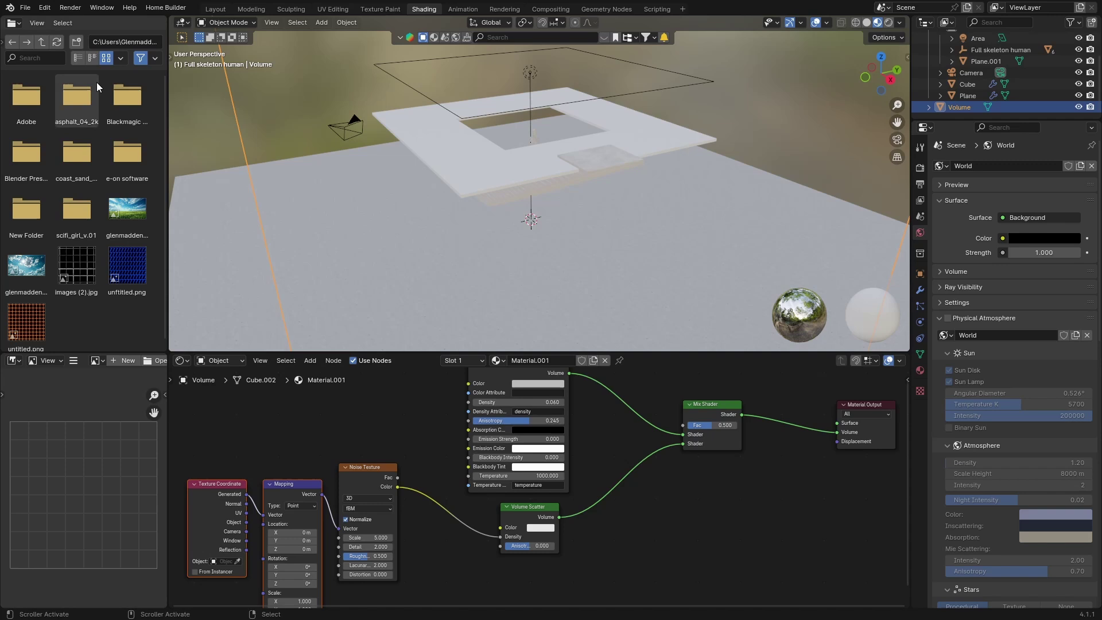
click(49, 10)
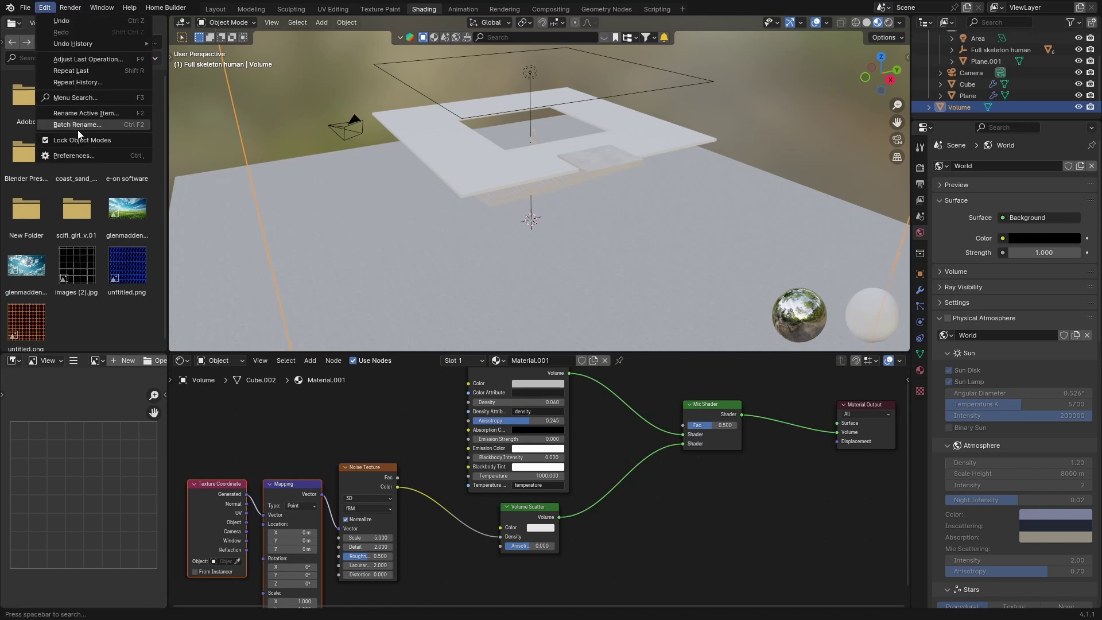
click(75, 154)
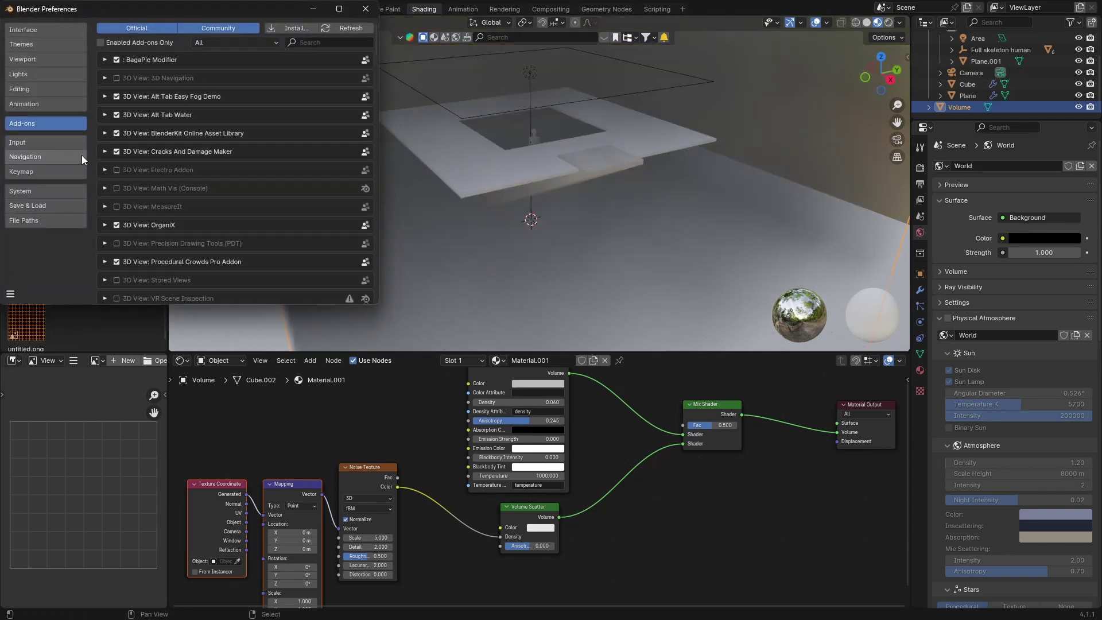
click(312, 43)
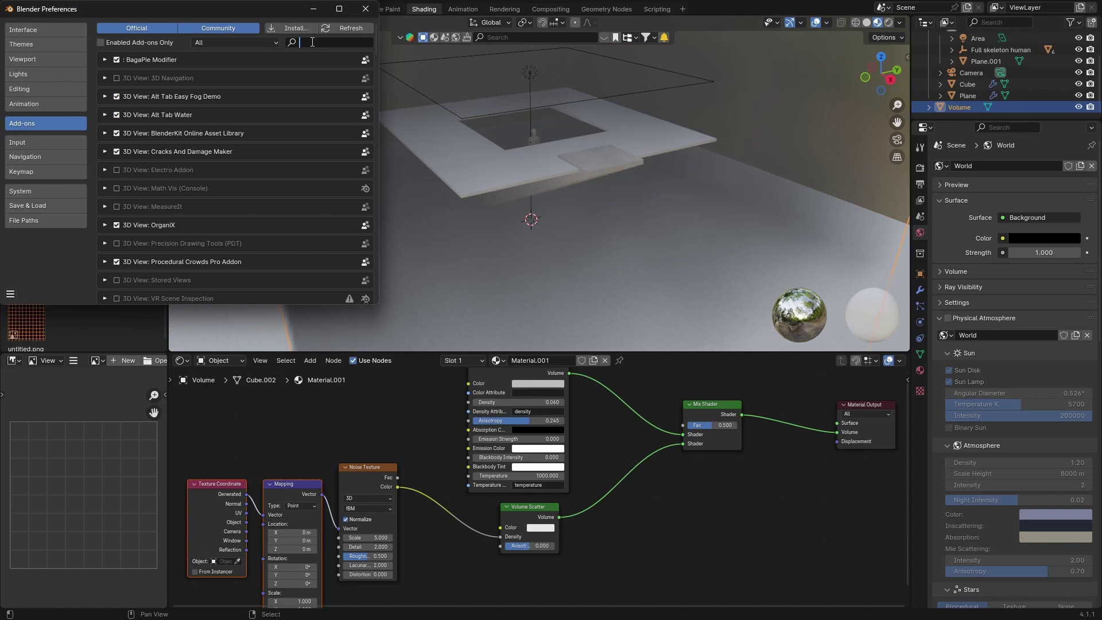
text(no)
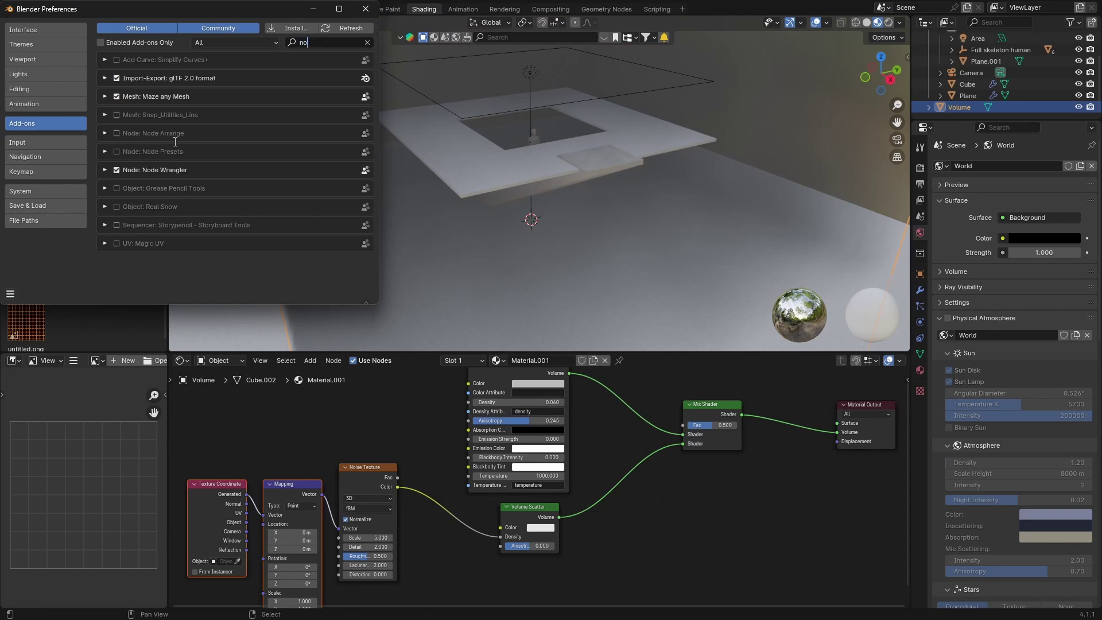
click(365, 9)
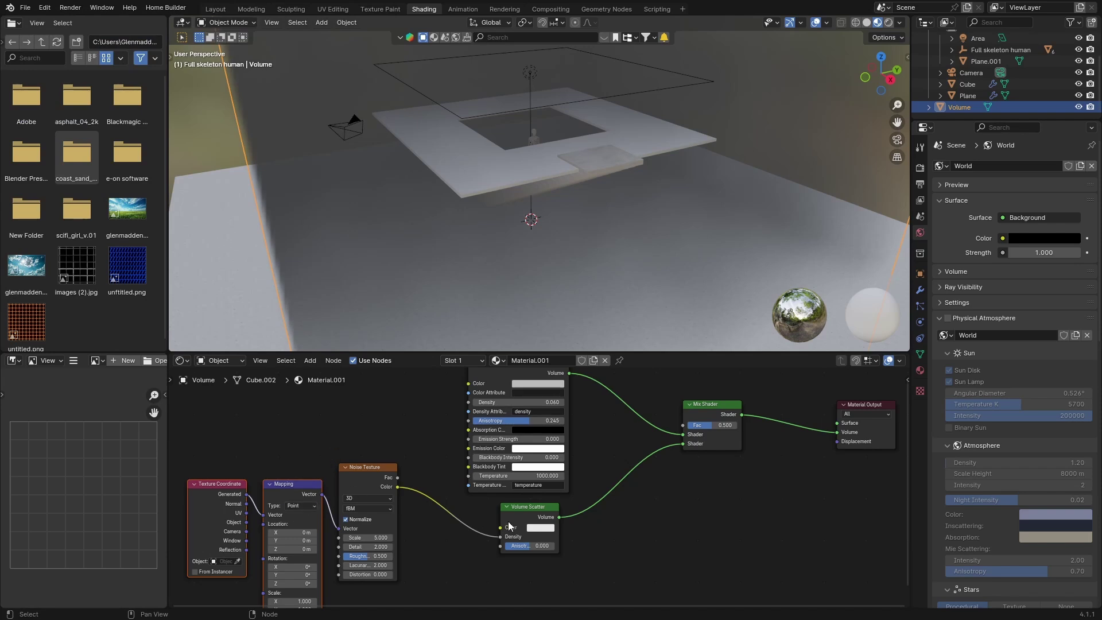
Rearrange the shader nodes and drop a Color Ramp into the noise-to-scatter density link
drag(508, 525, 593, 544)
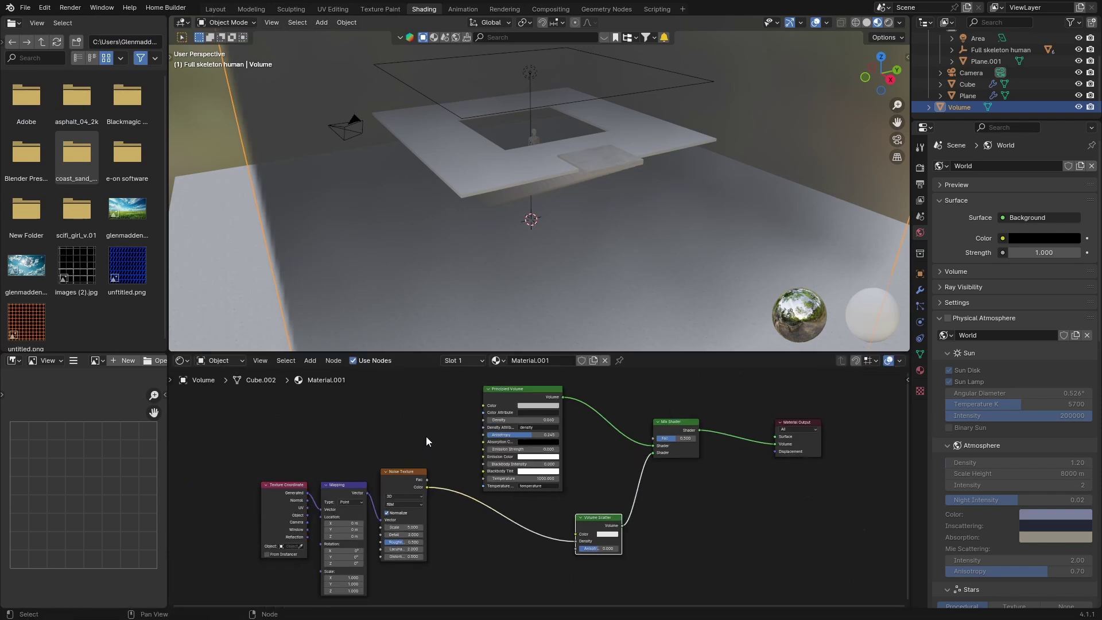
scroll(426, 436, down, 3)
drag(460, 422, 466, 405)
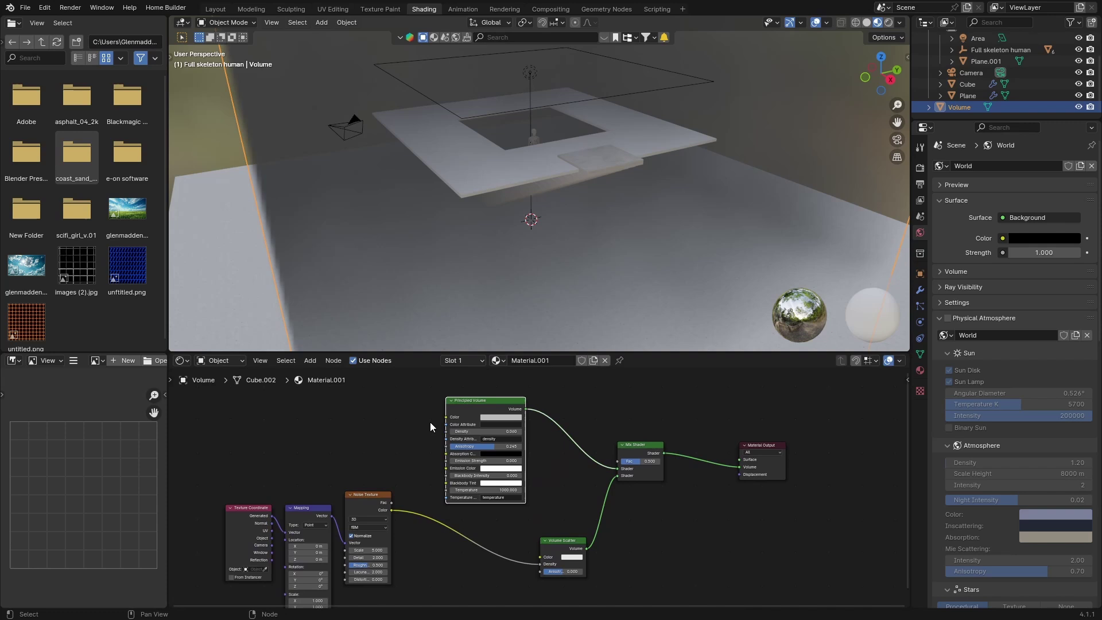
key(shift+a)
text(colo)
key(Down)
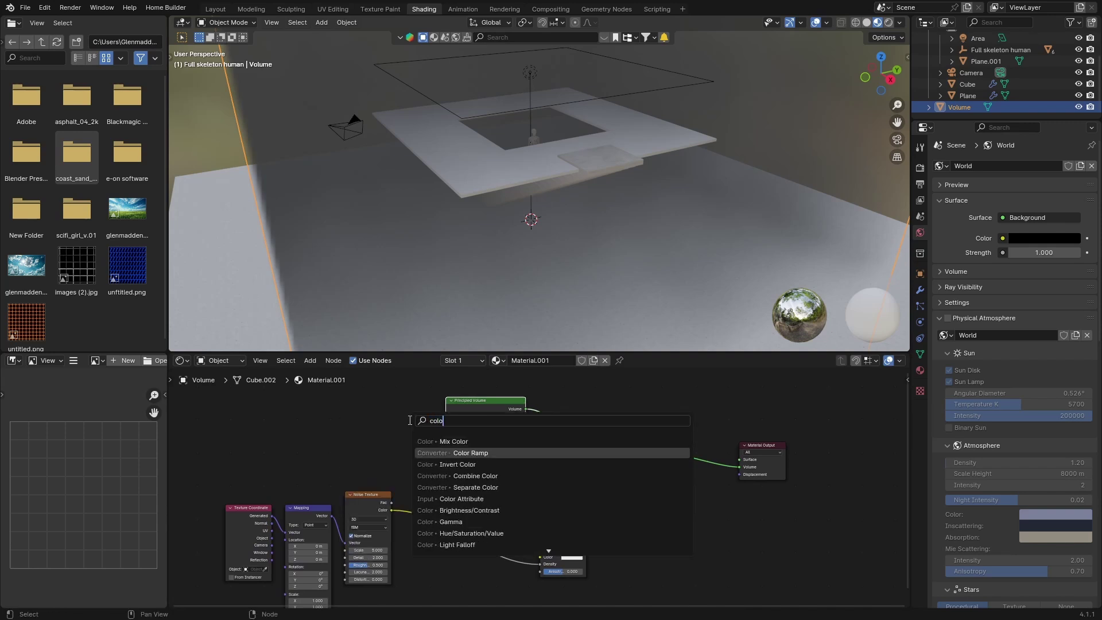
key(Return)
click(428, 521)
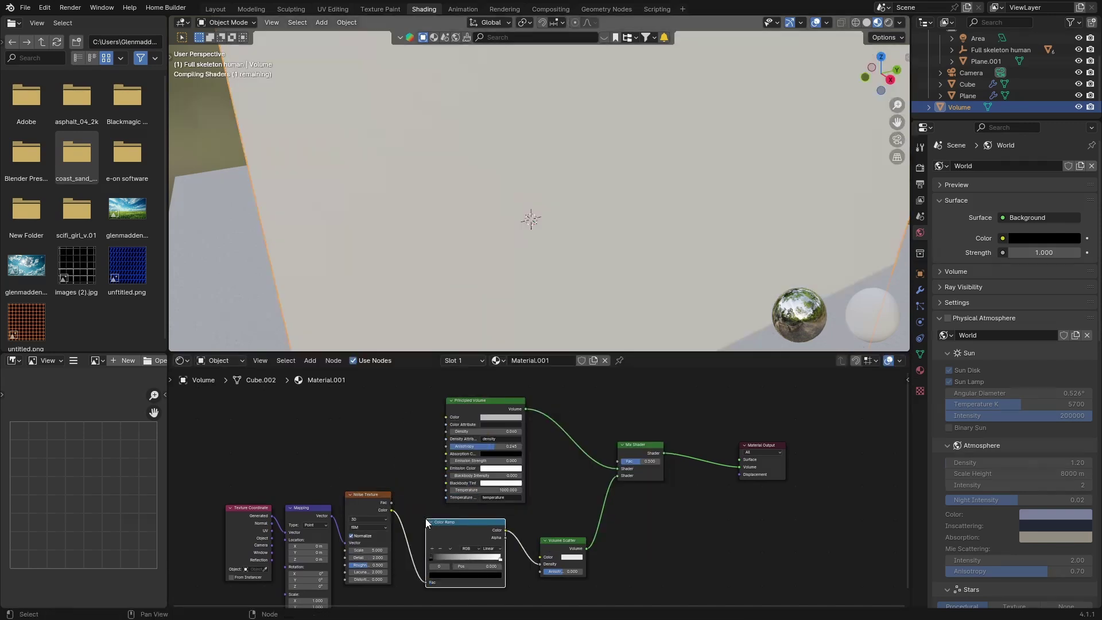
scroll(402, 487, up, 2)
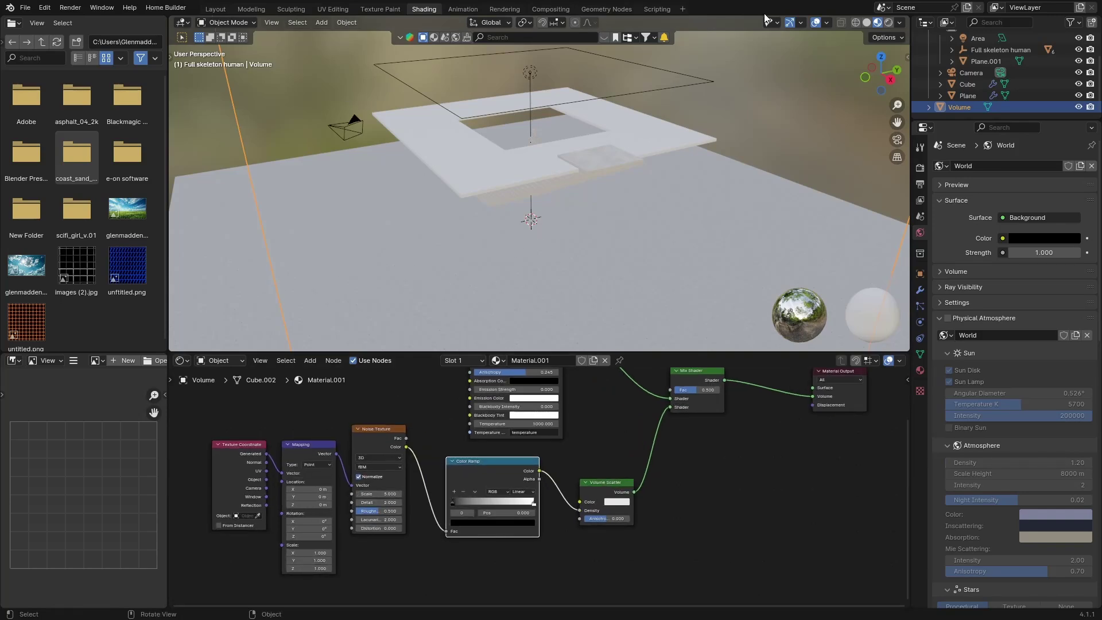
Render the fog through the camera and slide the ramp's black stop right to 0.255
click(888, 23)
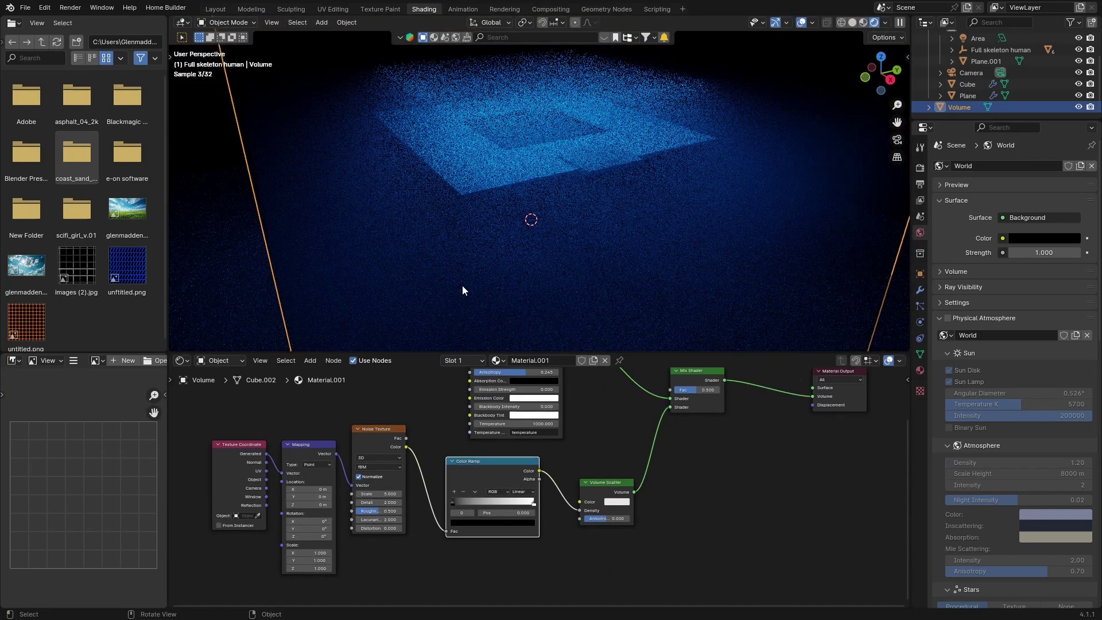
click(897, 139)
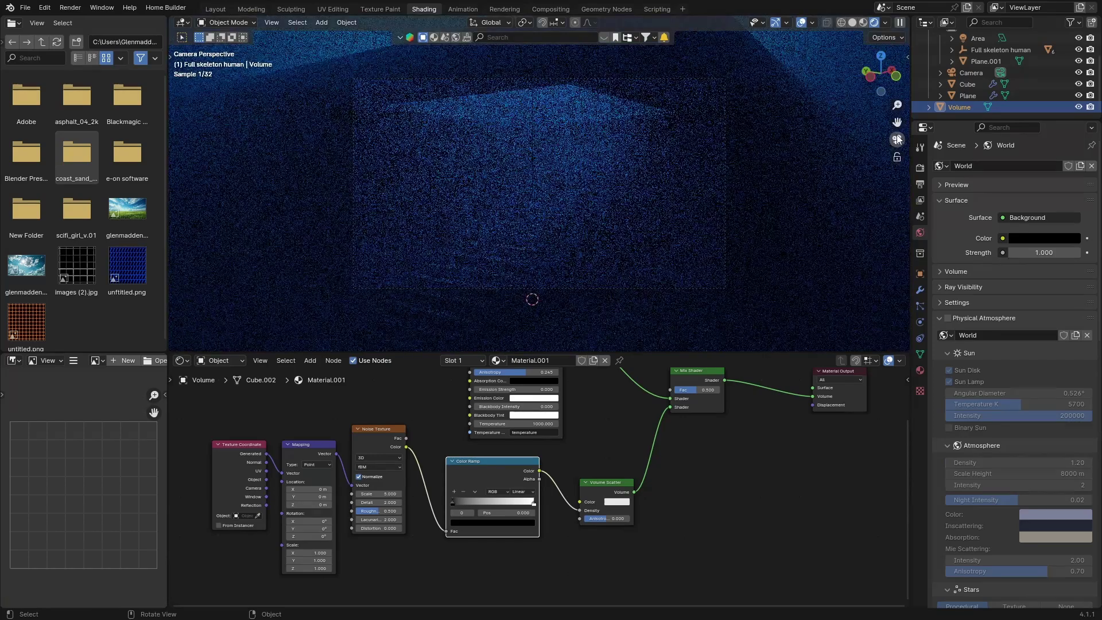
scroll(484, 225, up, 2)
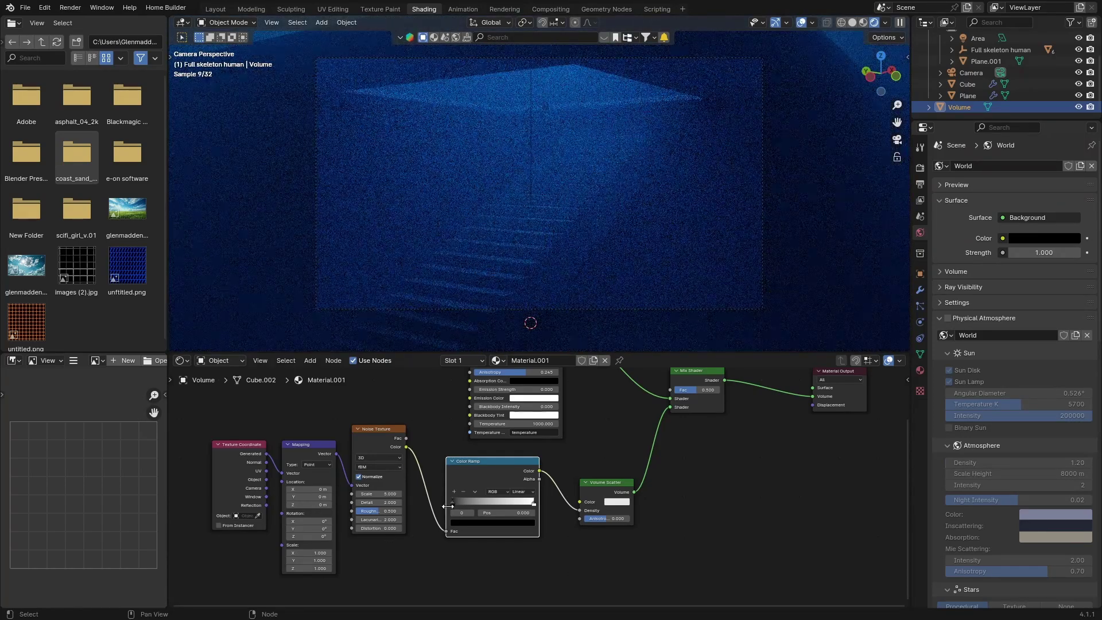
mouse_move(452, 502)
mouse_down()
mouse_move(517, 504)
mouse_move(446, 501)
mouse_move(493, 508)
mouse_move(469, 506)
mouse_up()
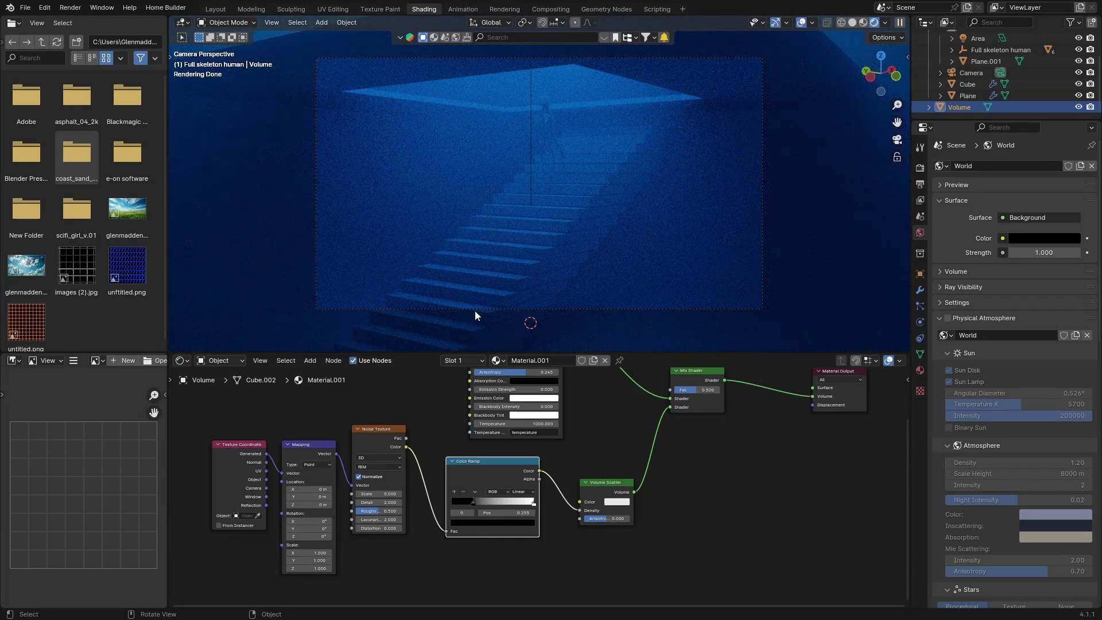
Disconnect and reconnect Volume Scatter to the mix, then move the black stop right and white stop left
drag(670, 406, 651, 412)
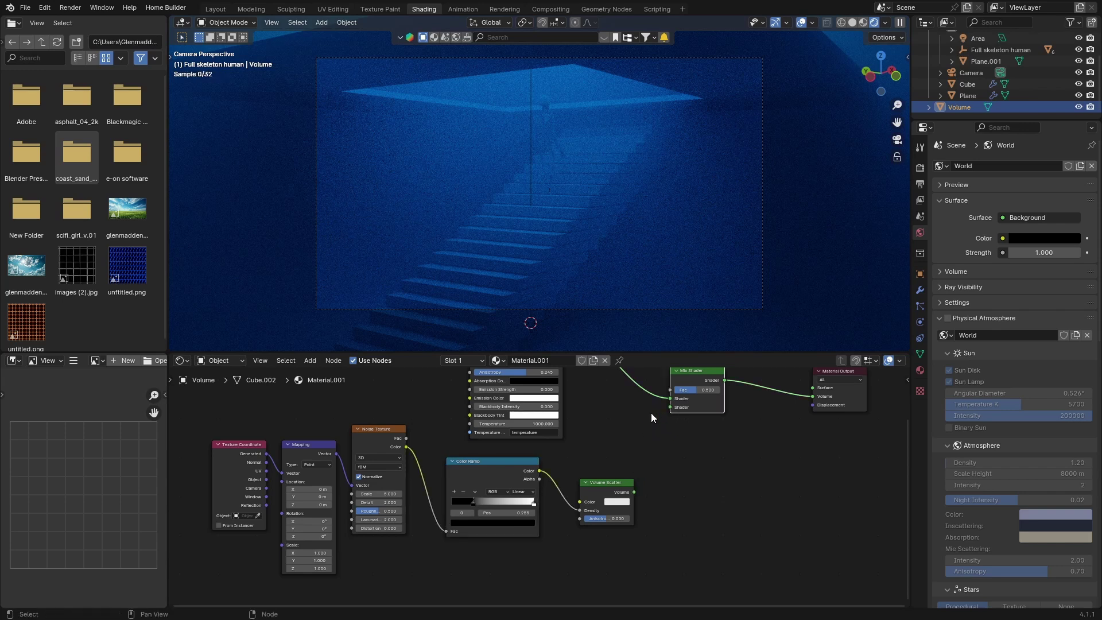
scroll(653, 413, down, 2)
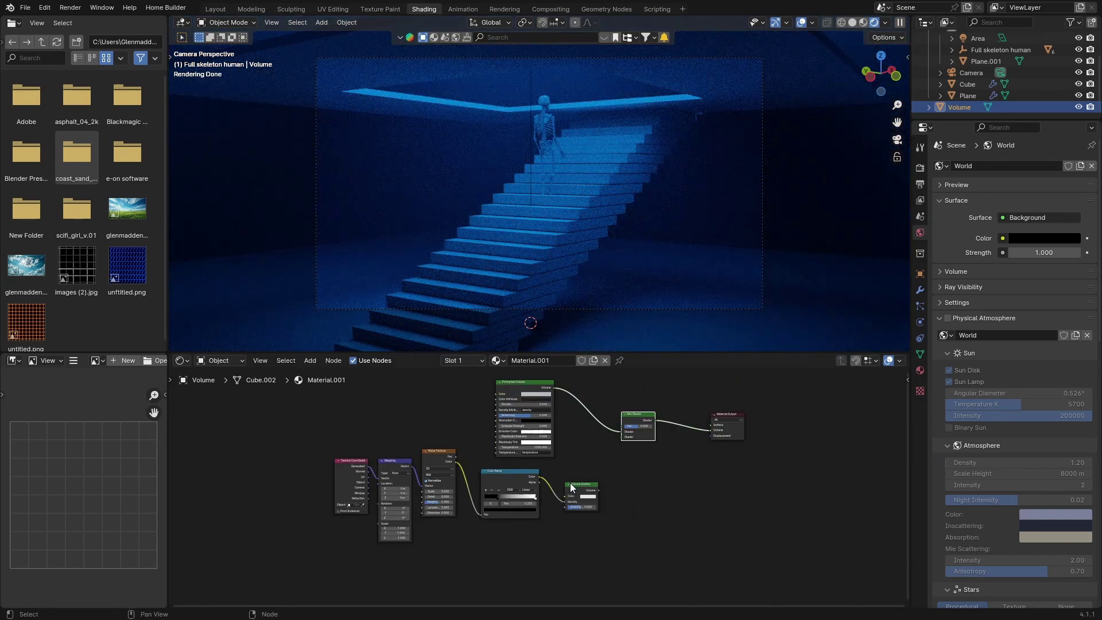
drag(600, 490, 622, 437)
scroll(494, 198, down, 1)
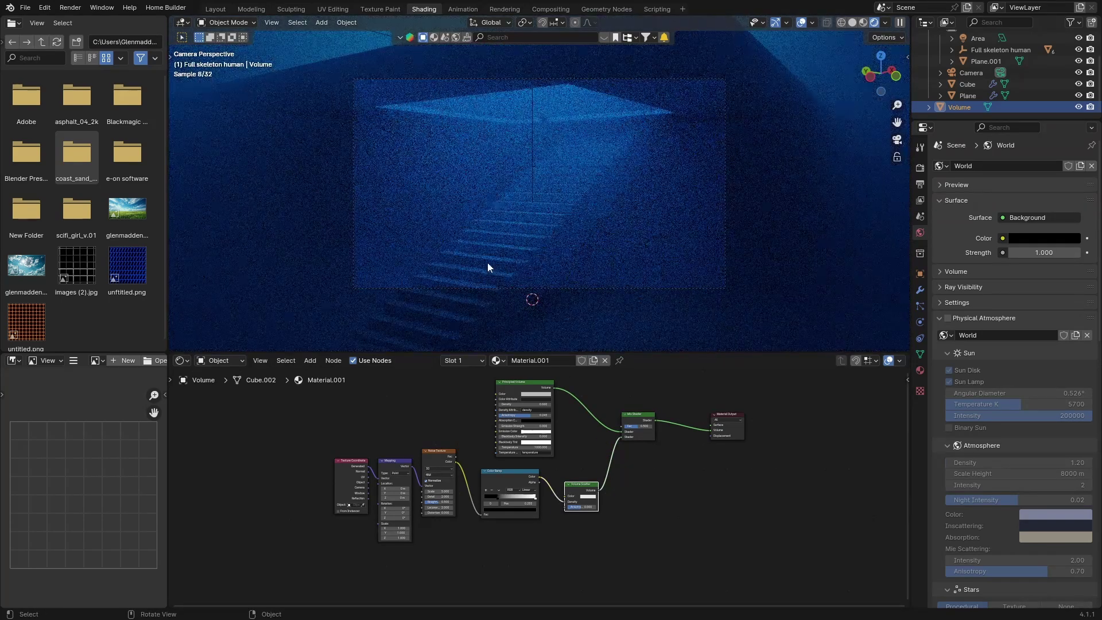
scroll(449, 437, up, 2)
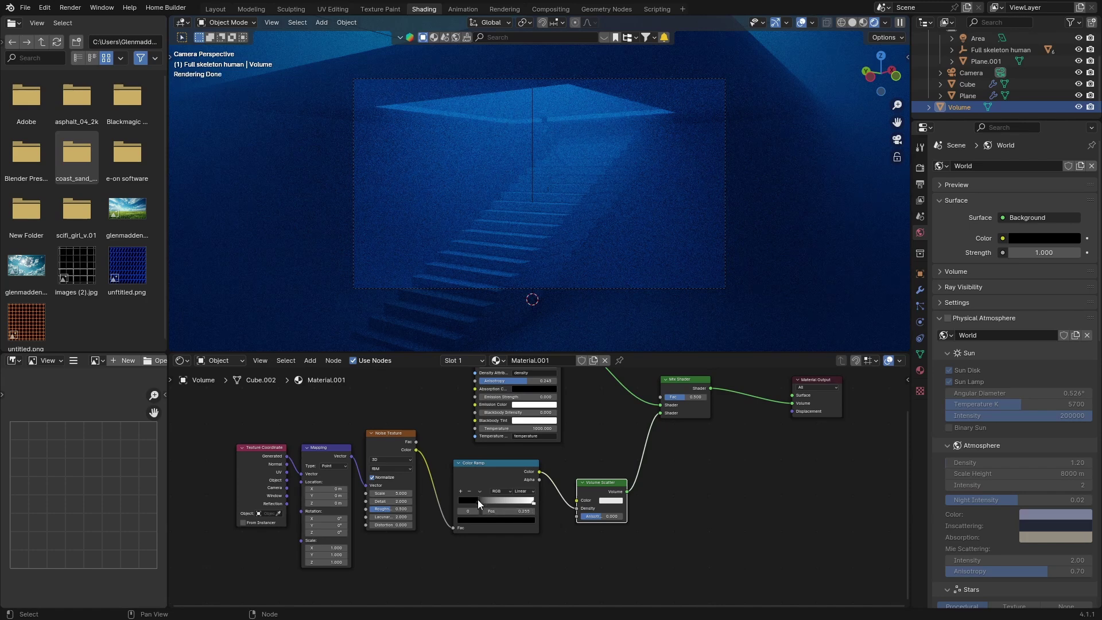
mouse_move(477, 499)
mouse_down()
mouse_move(518, 505)
mouse_move(484, 504)
mouse_up()
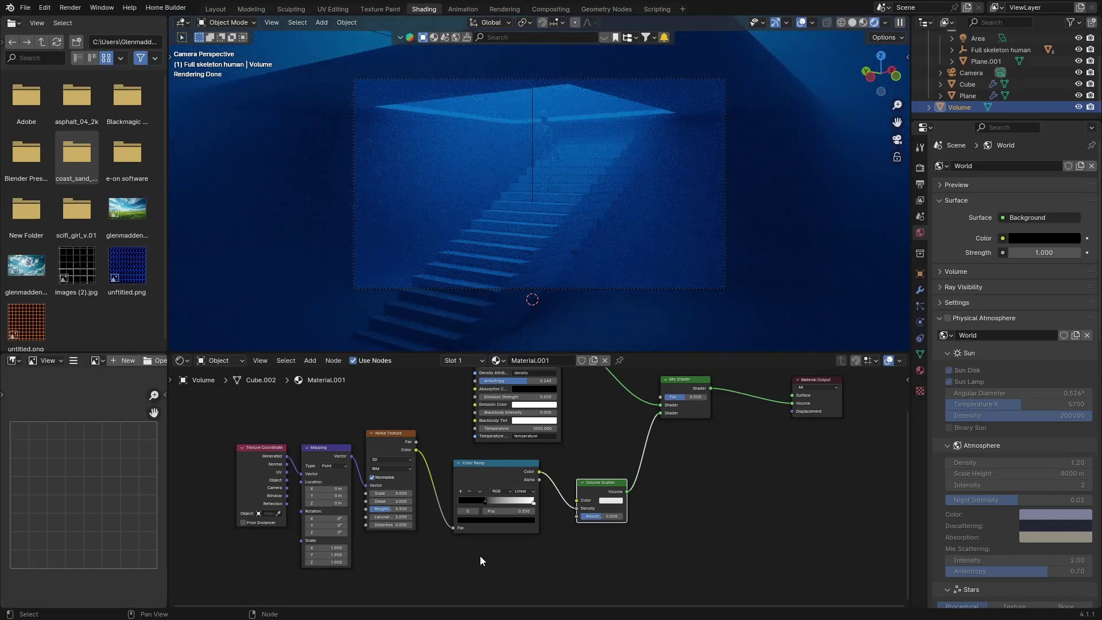
drag(532, 502, 525, 503)
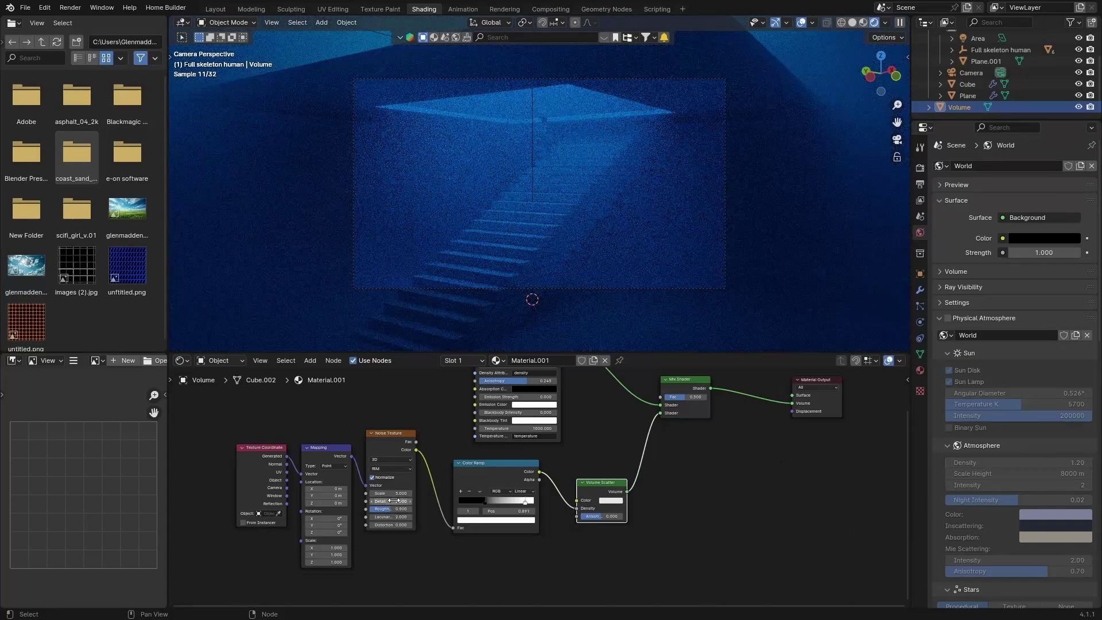
Tint the ramp's white stop pale lavender and drag Volume Scatter anisotropy to 0.350
click(497, 520)
click(502, 421)
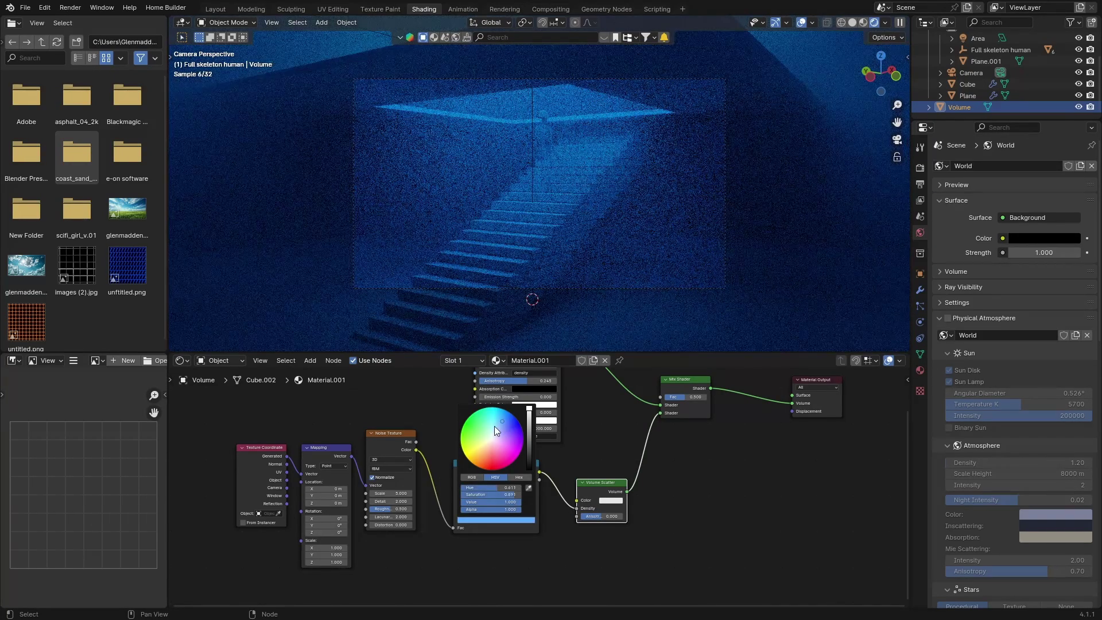
click(496, 438)
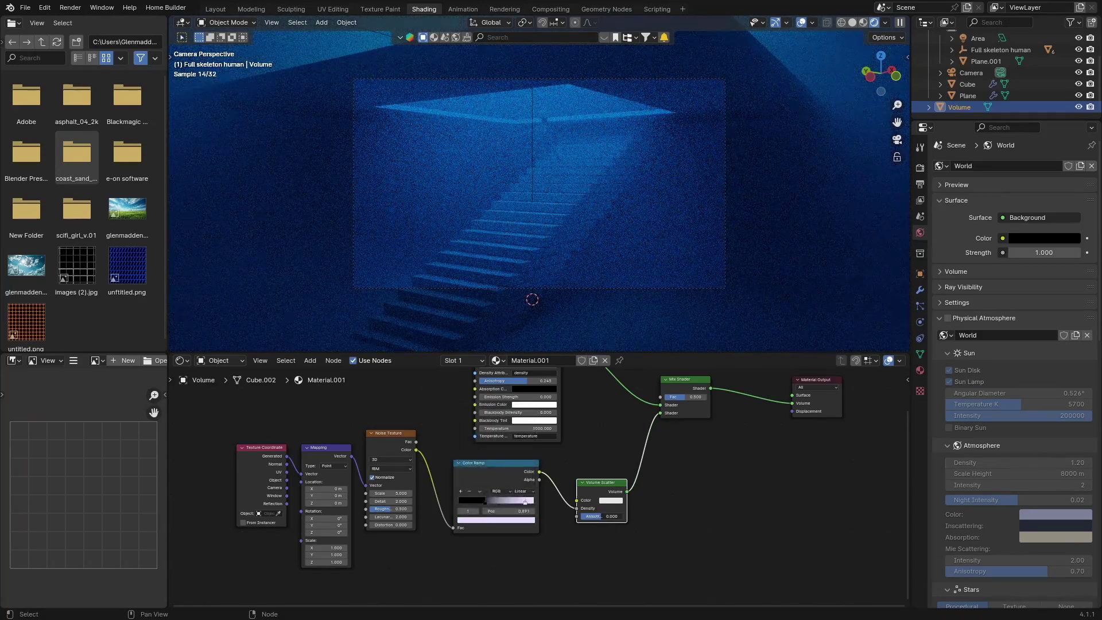
drag(599, 516, 613, 516)
scroll(613, 505, up, 2)
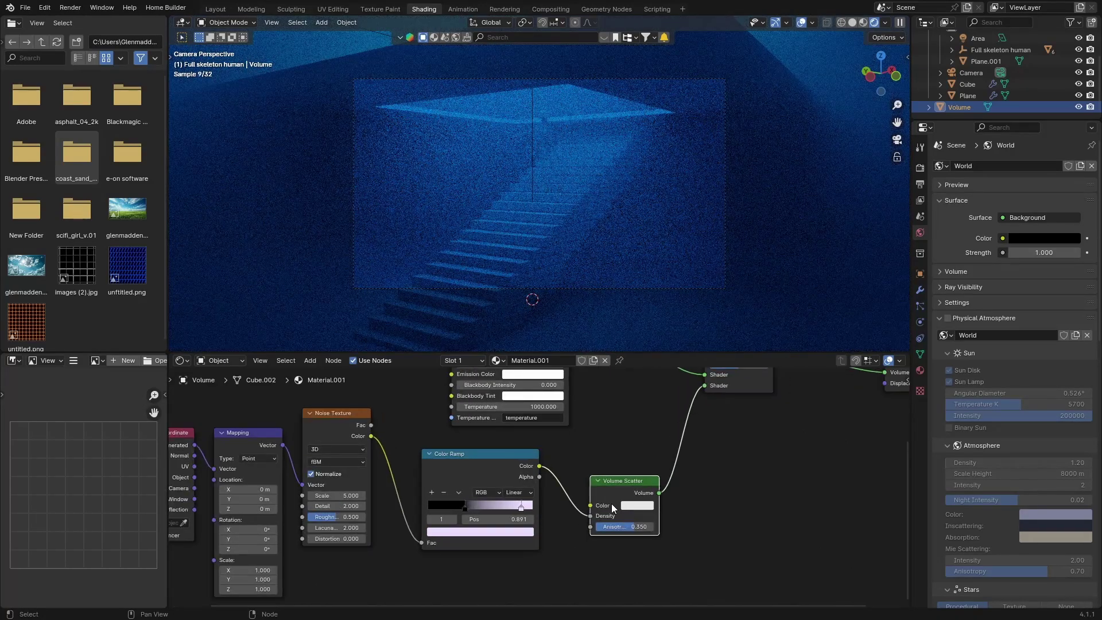
mouse_move(621, 430)
middle_down()
mouse_move(571, 546)
mouse_move(618, 441)
middle_up()
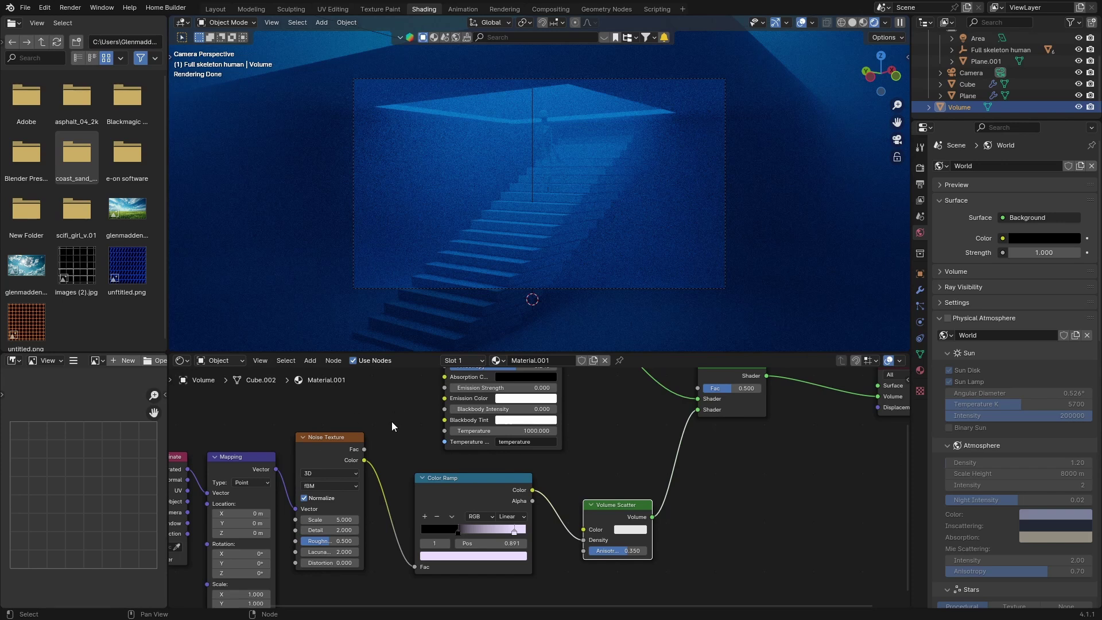
scroll(401, 418, down, 2)
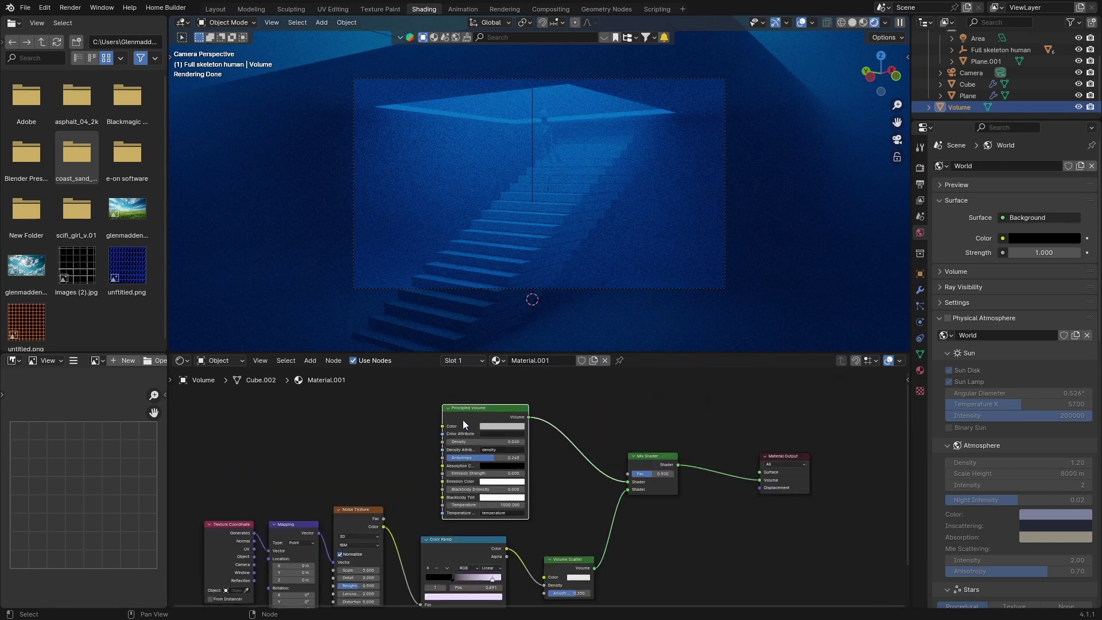
click(370, 415)
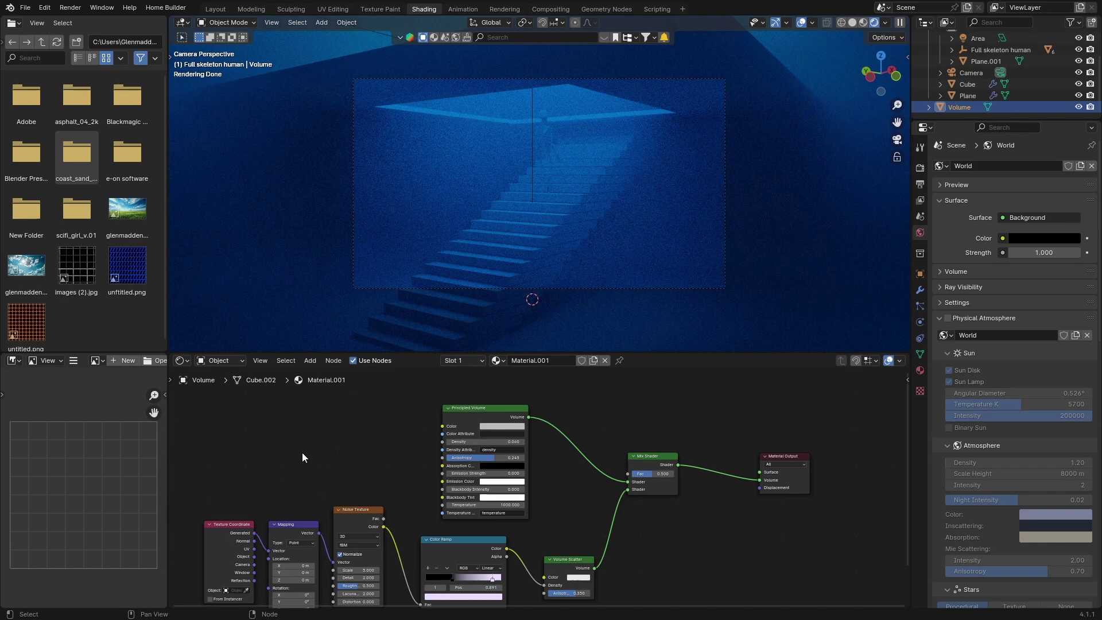
Switch to Layout and show the blue volumetric fog in Rendered shading through the camera
click(216, 10)
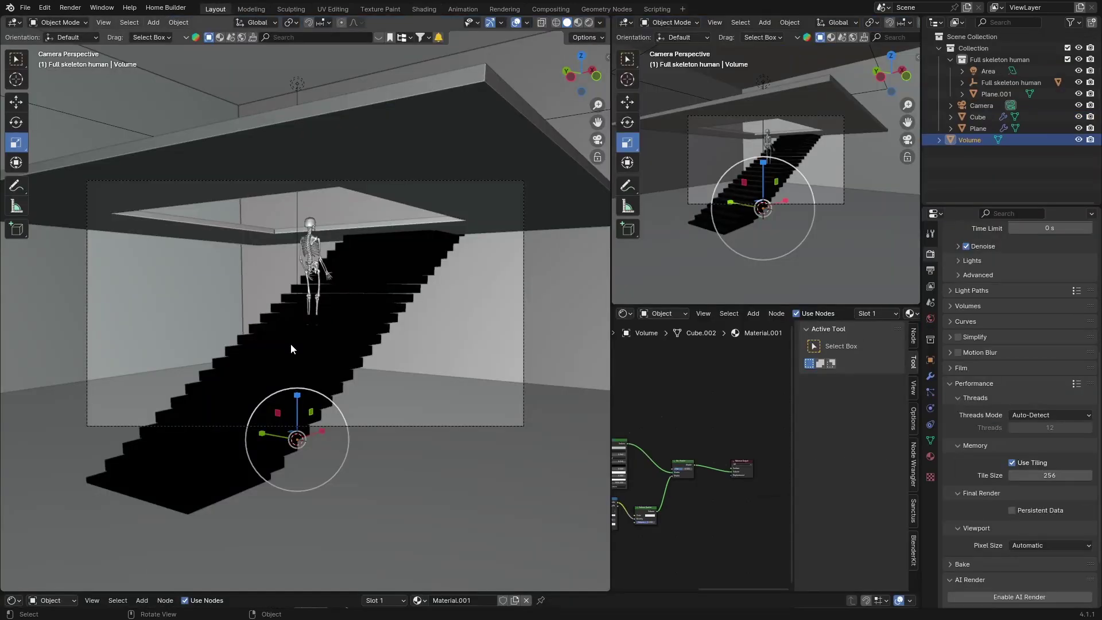
click(588, 23)
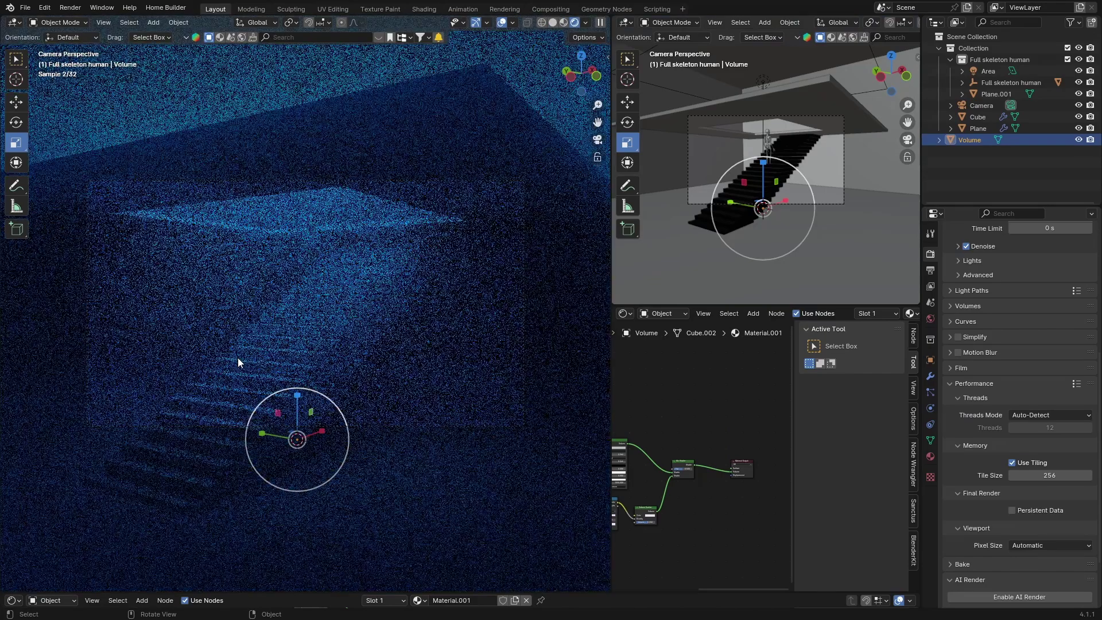
scroll(243, 332, up, 4)
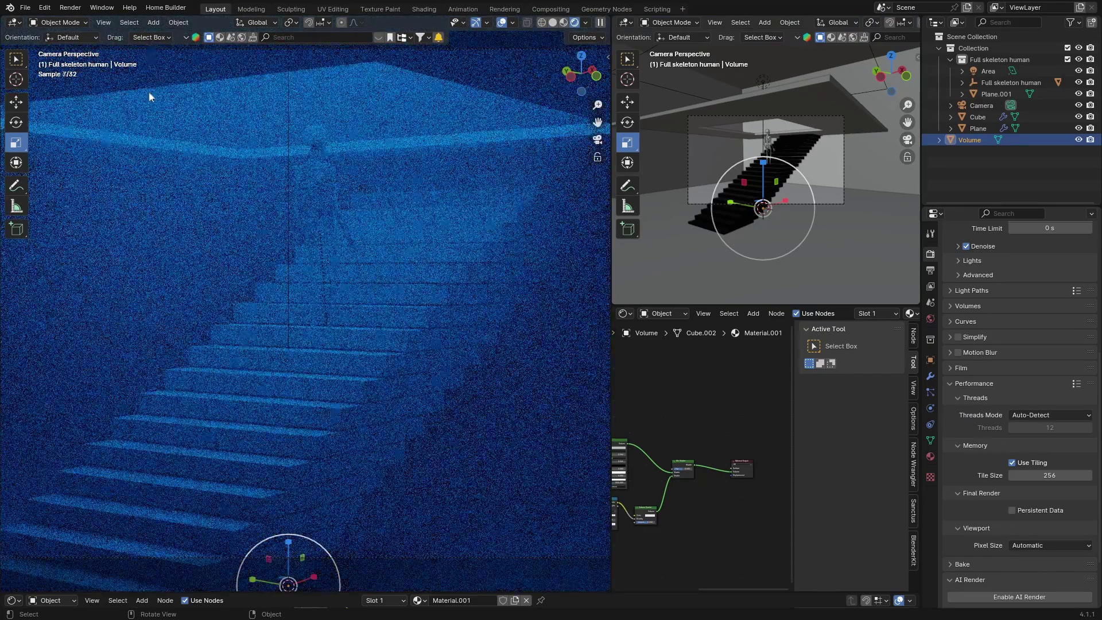
scroll(291, 249, down, 4)
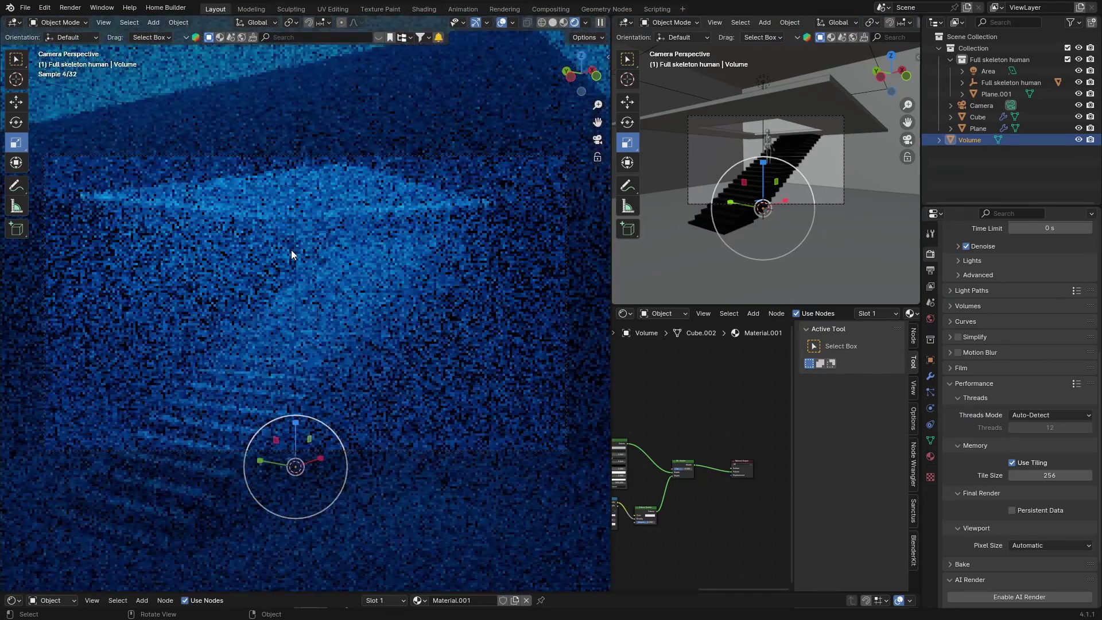